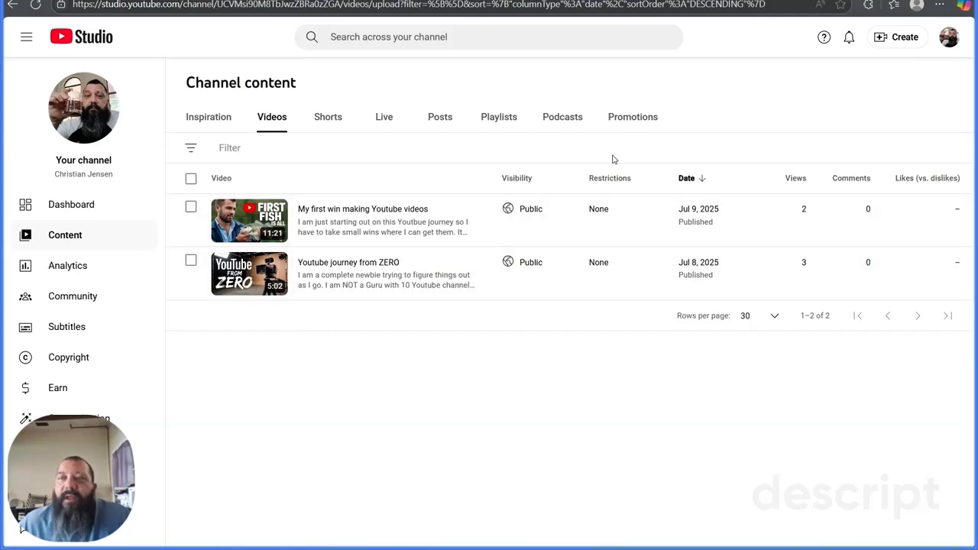
Open the channel's public page, and return from there to the YouTube Studio dashboard.
mouse_move(702, 178)
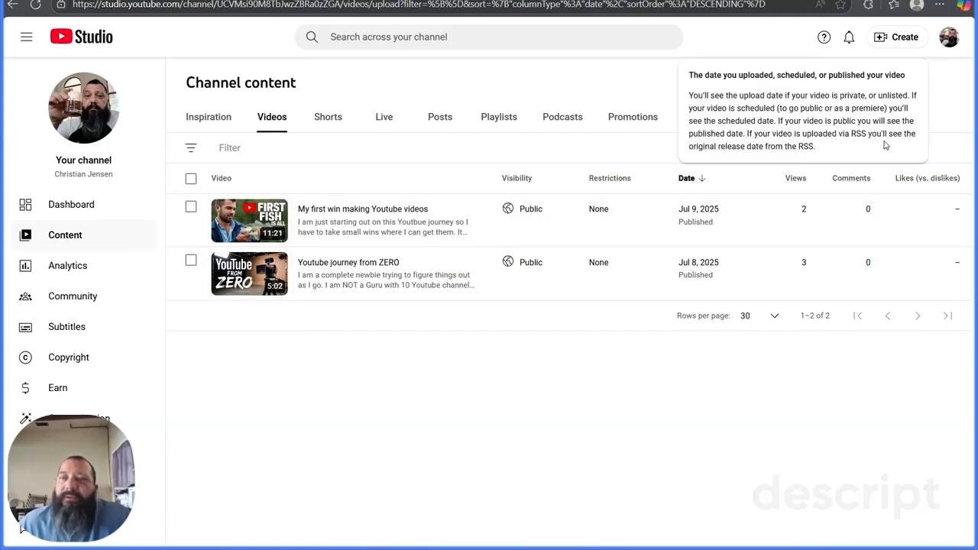
left_click(949, 38)
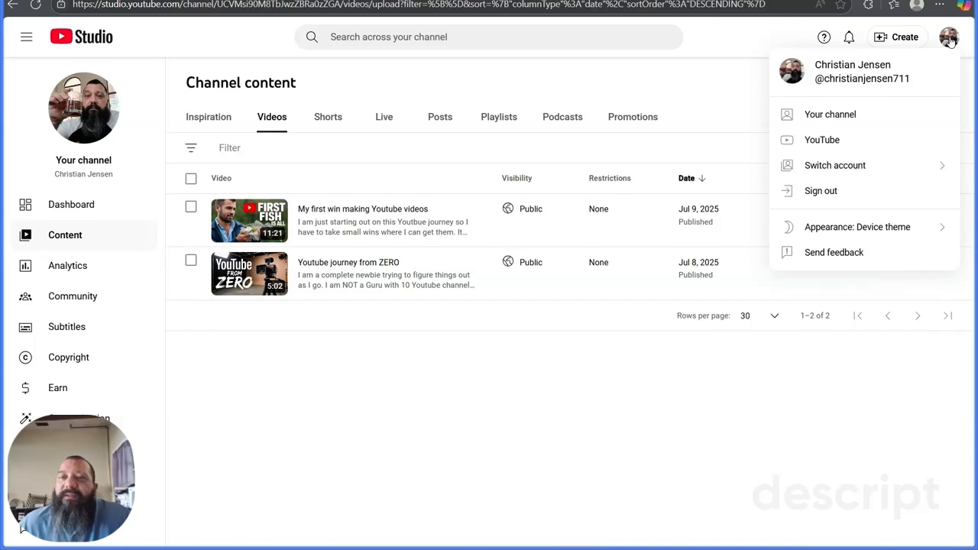
left_click(847, 122)
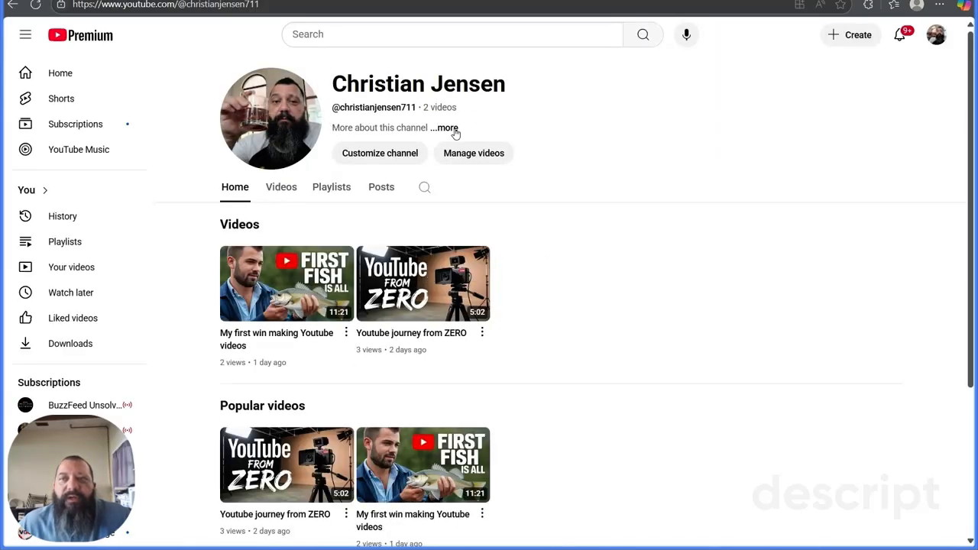
left_click(937, 37)
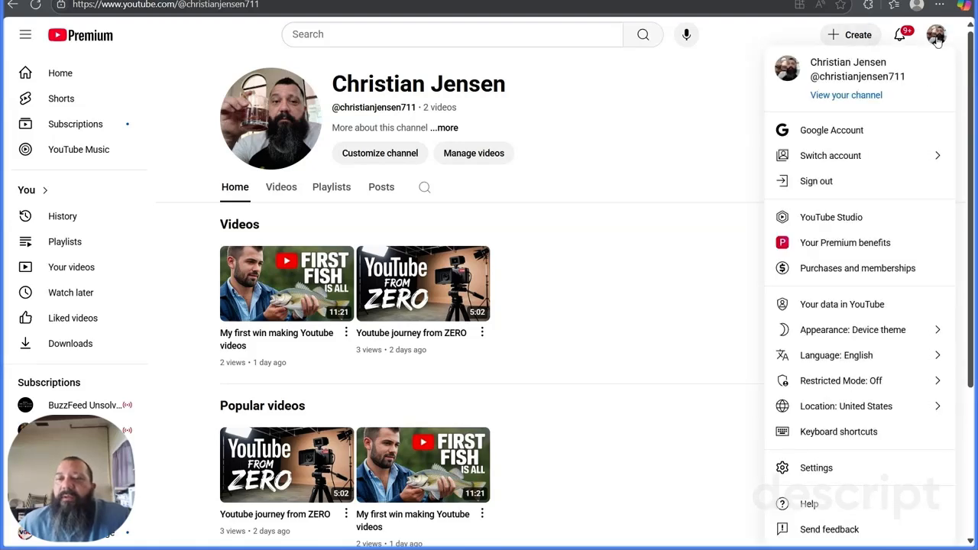
left_click(838, 220)
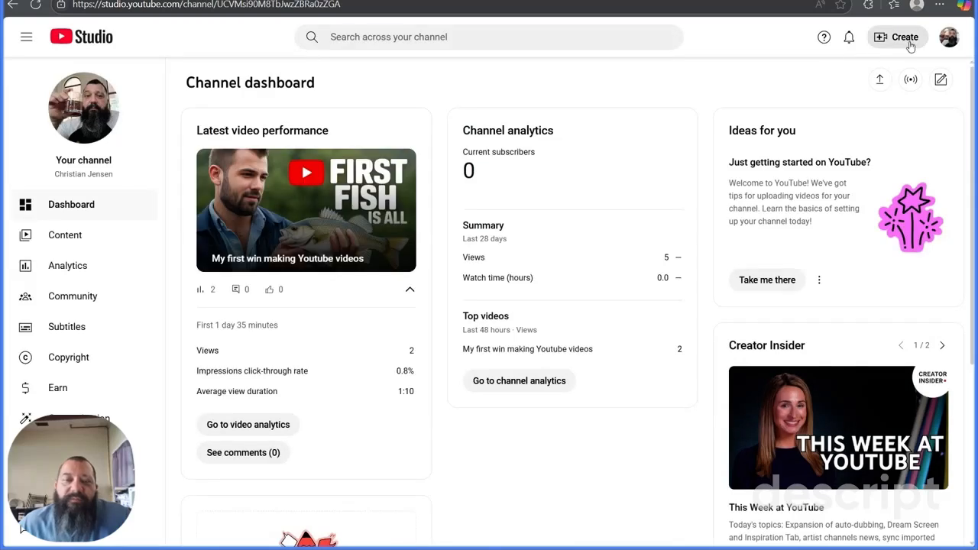
Upload the video "What you need to get started making Youtube videos from zereo" from Downloads and close its details dialog.
left_click(898, 45)
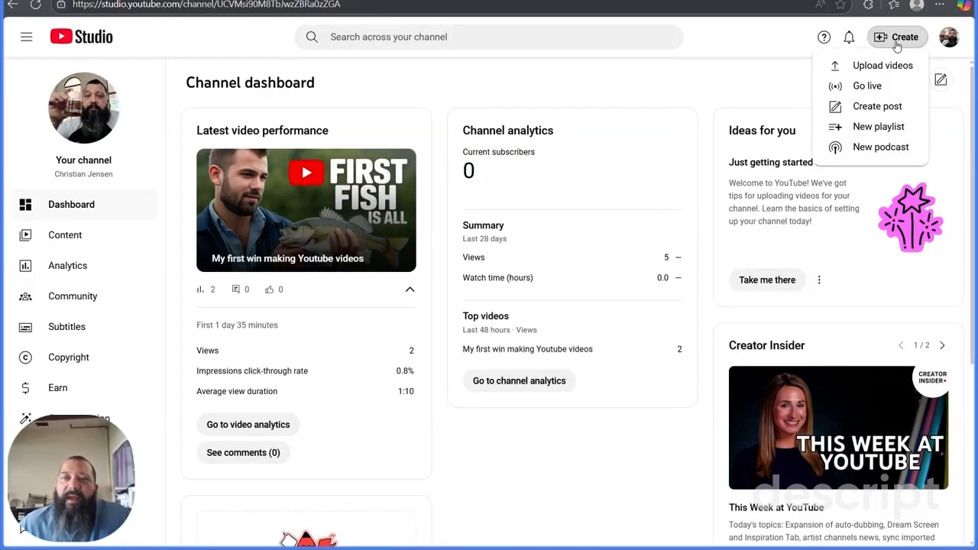
left_click(875, 67)
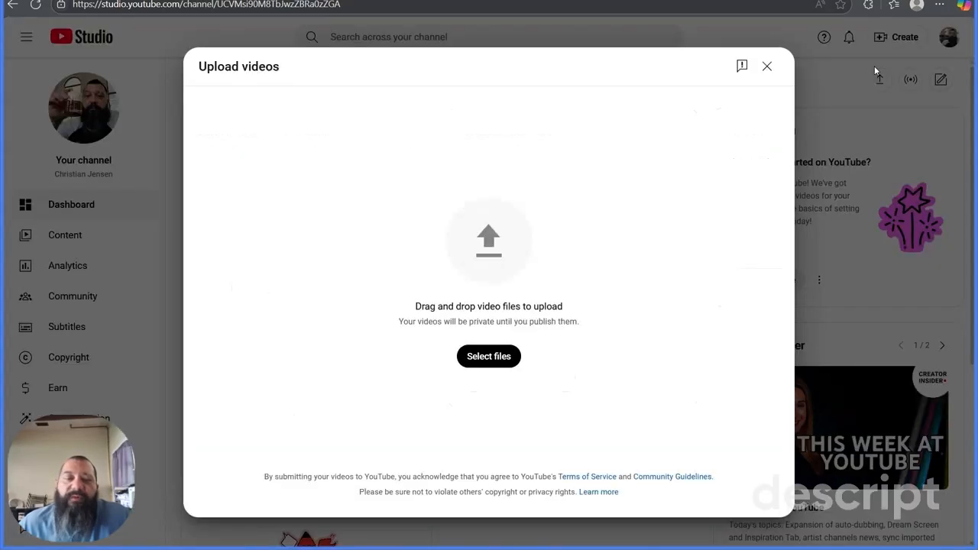
left_click(494, 359)
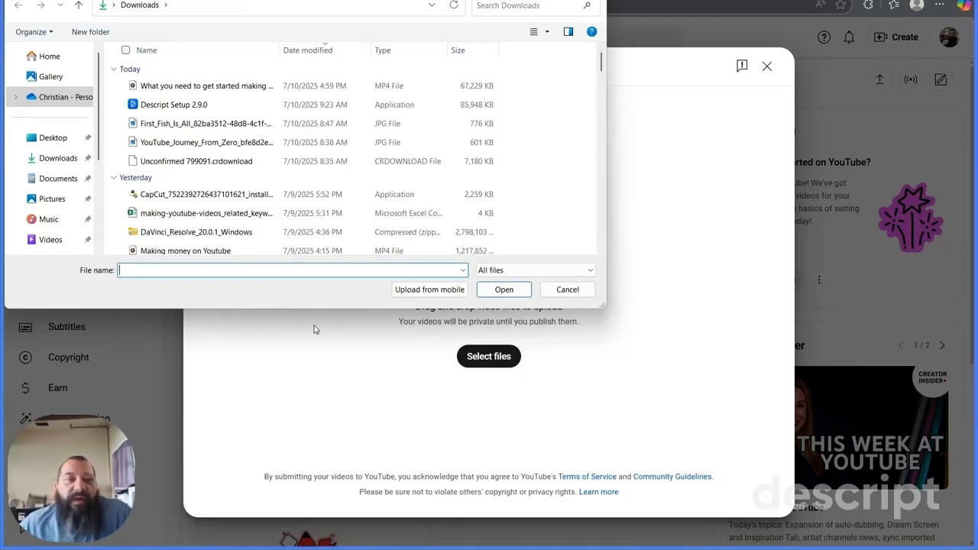
left_click(214, 91)
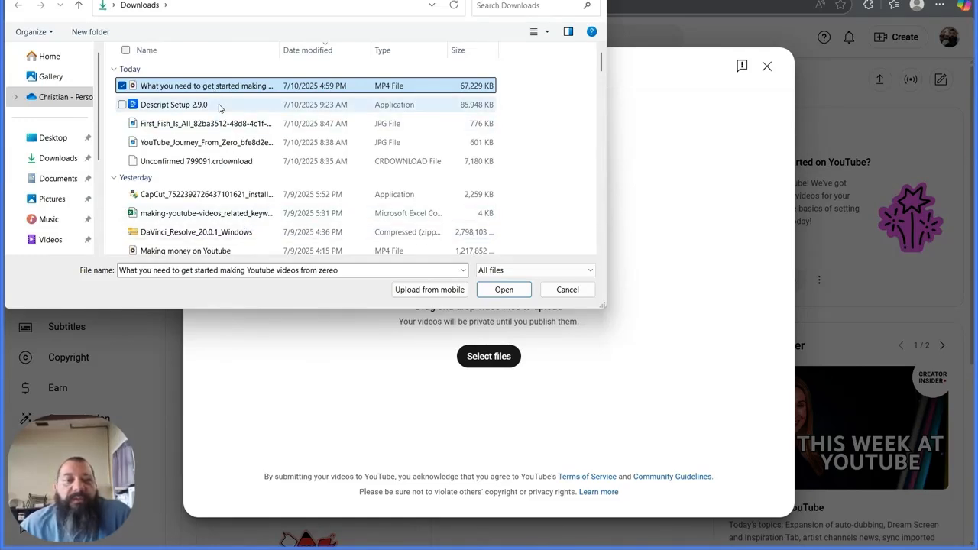
left_click(504, 289)
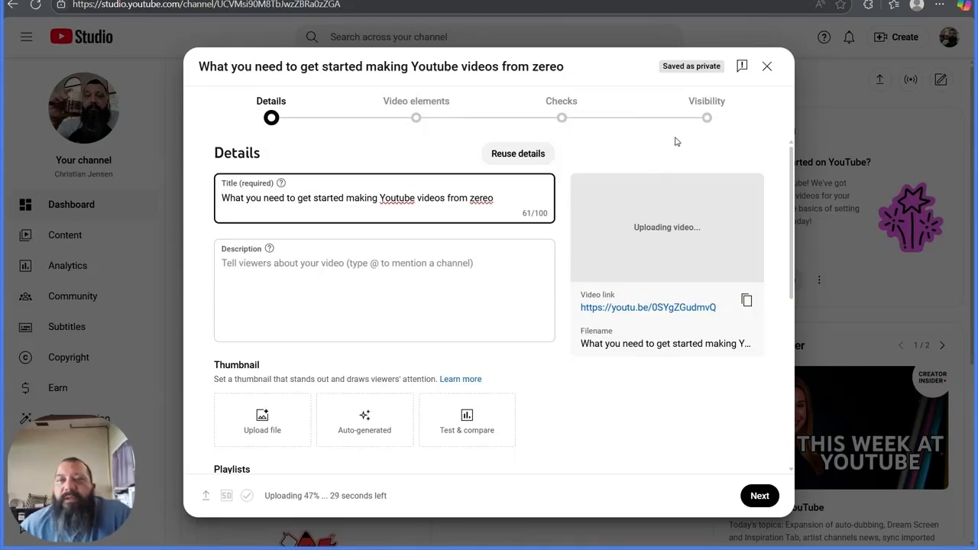
left_click(768, 67)
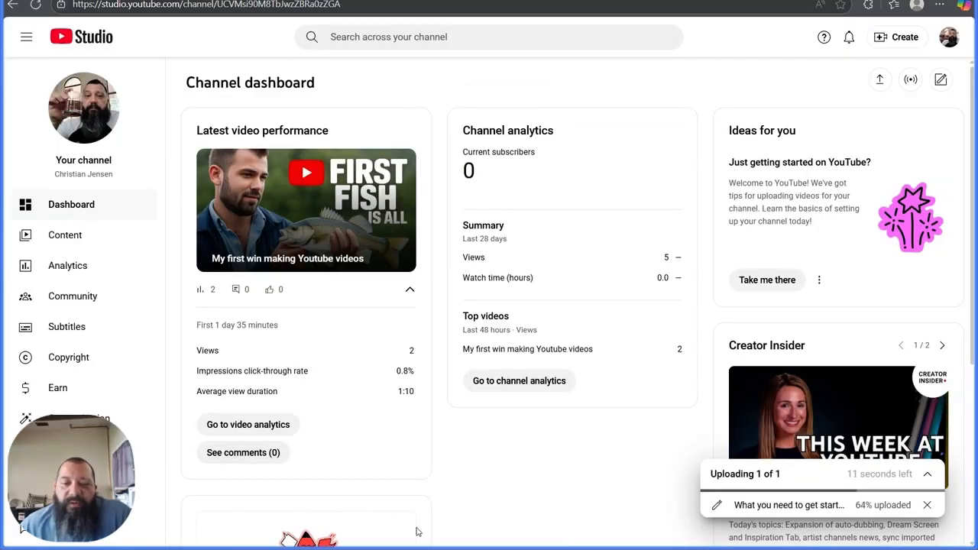
In File Explorer's Downloads folder, rename the uploaded MP4 to "What you need to get started making Youtube videos from zero" and close the window.
key("super+e")
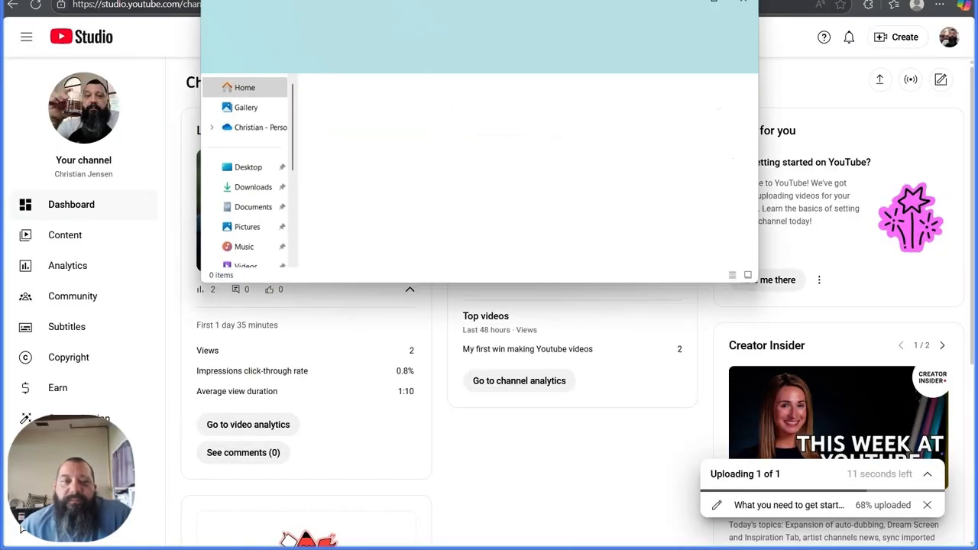
left_click(255, 189)
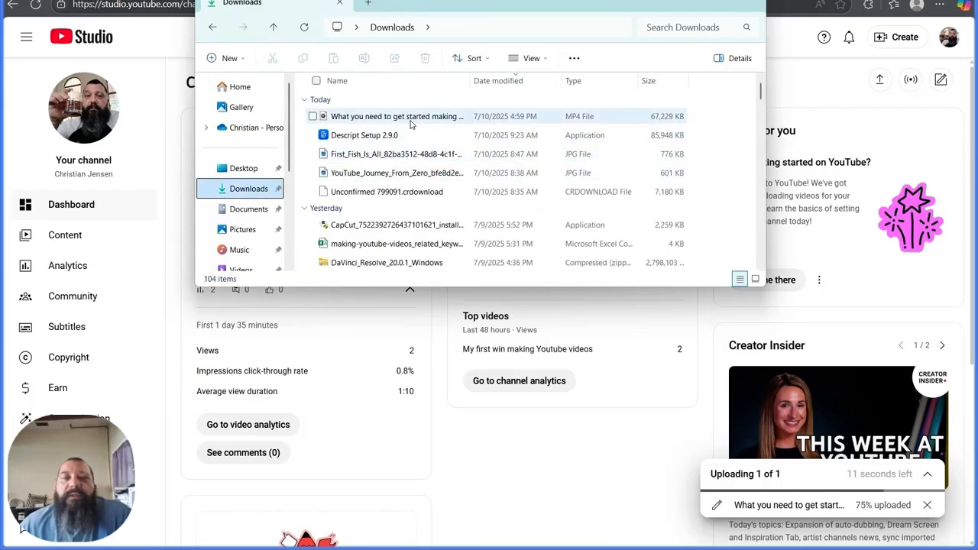
left_click(411, 122)
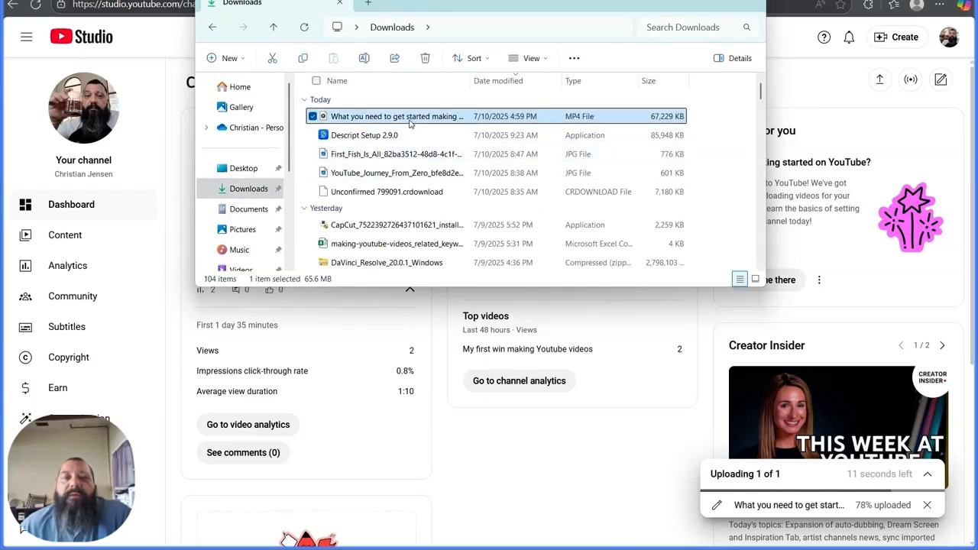
right_click(411, 122)
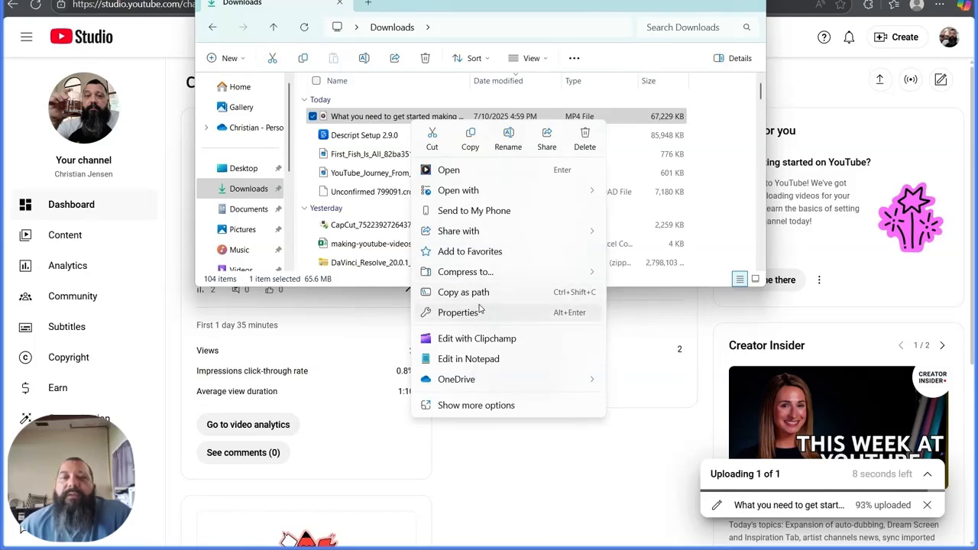
left_click(509, 140)
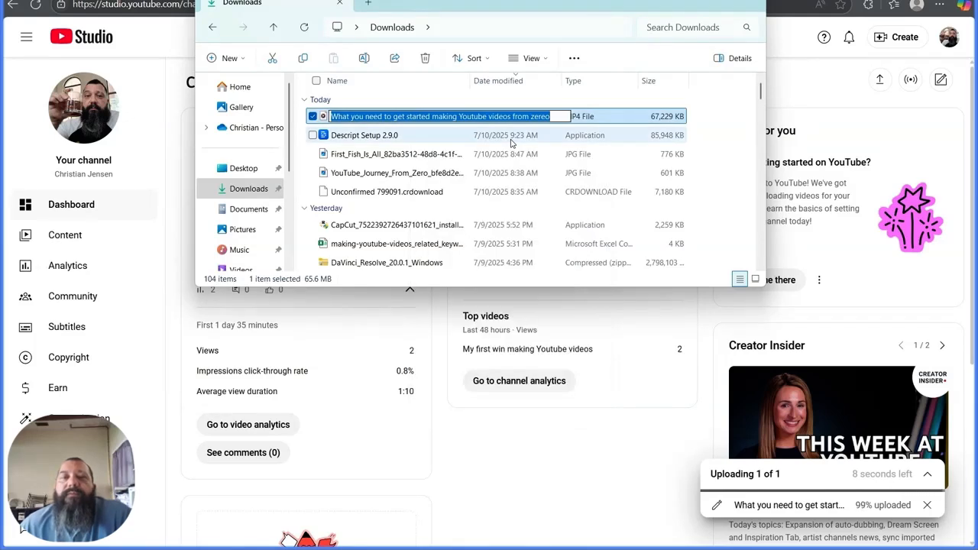
left_click(555, 117)
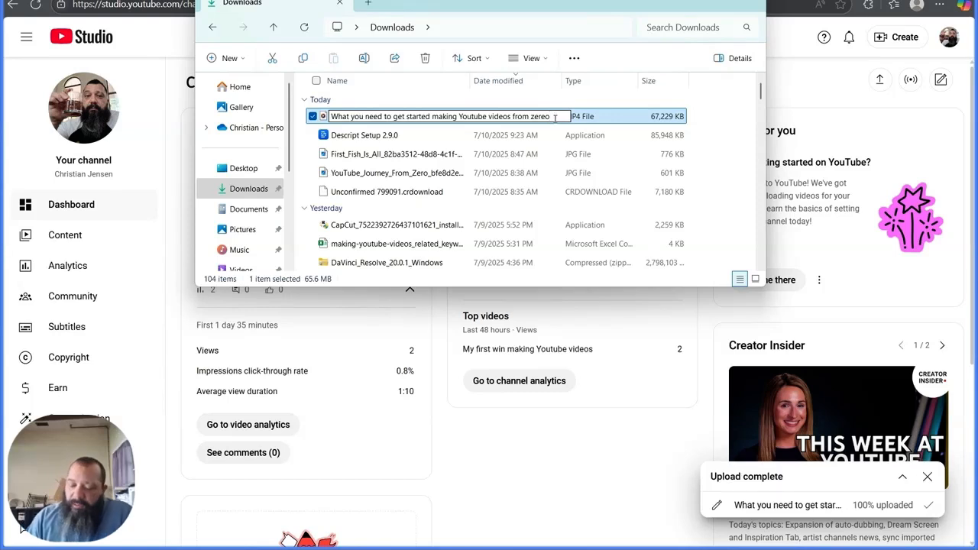
key("BackSpace")
key("BackSpace")
key("BackSpace")
type("ro")
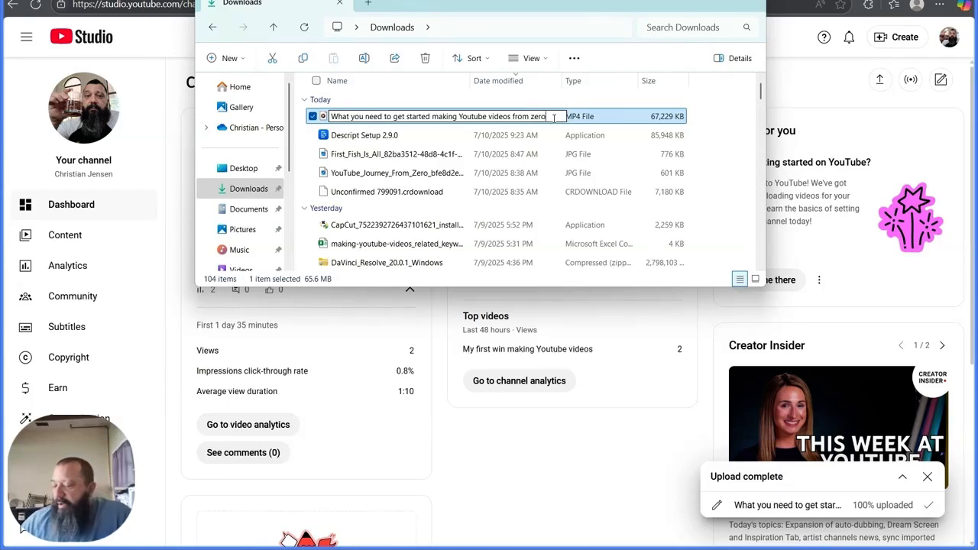
key("Return")
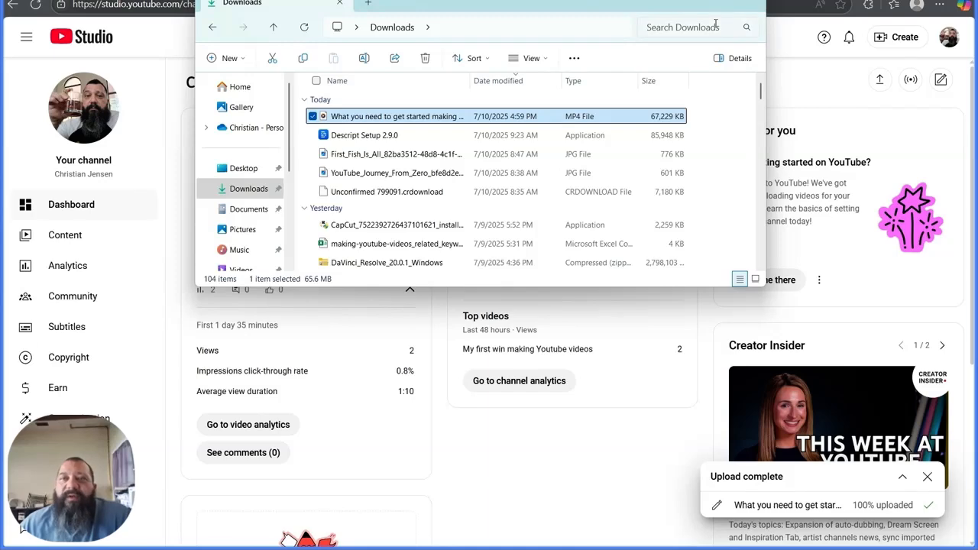
left_click(750, 1)
Upload the renamed video "What you need to get started making Youtube videos from zero" from the Downloads folder.
left_click(904, 44)
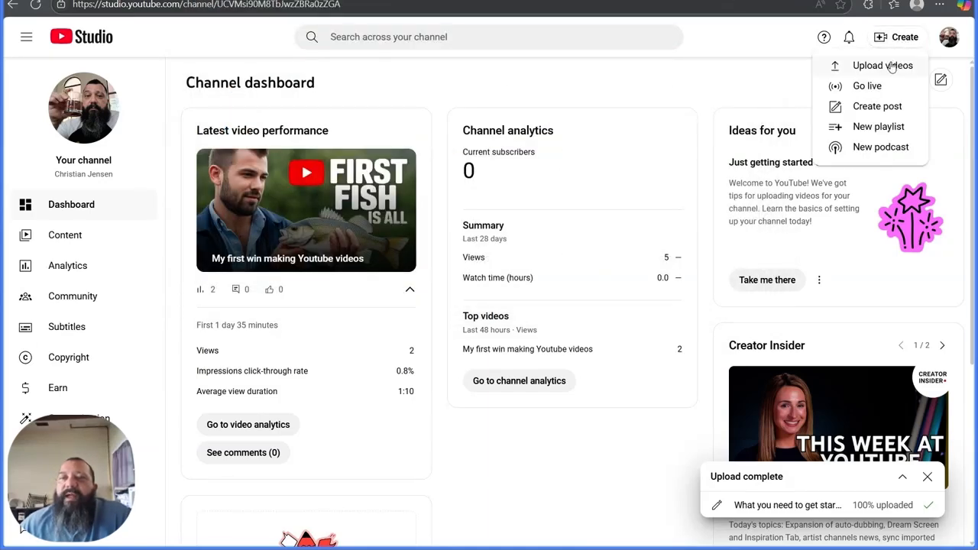
left_click(894, 66)
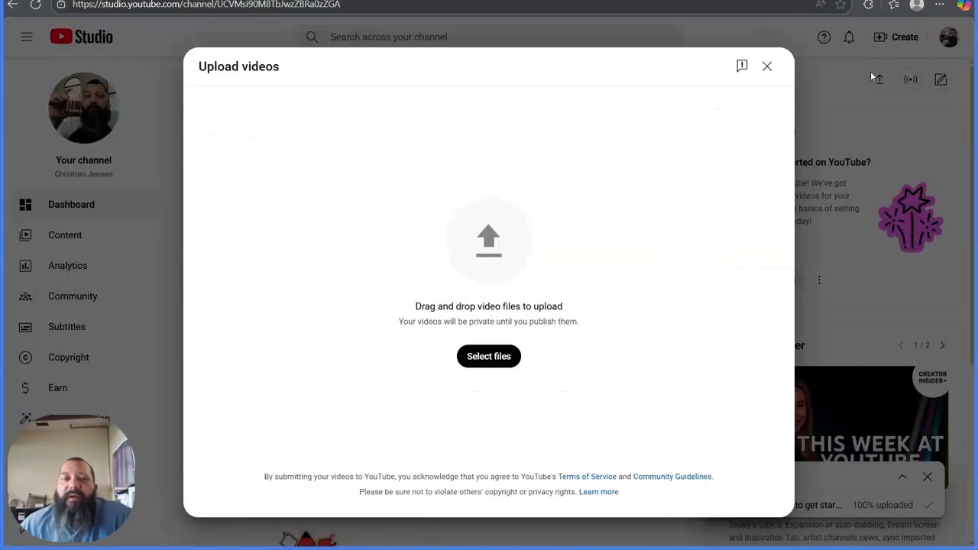
left_click(482, 360)
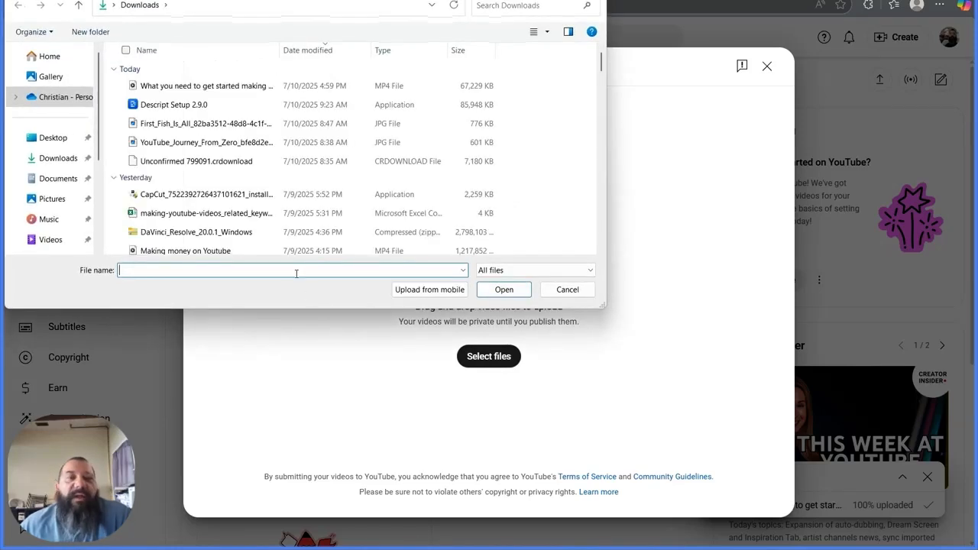
left_click(218, 90)
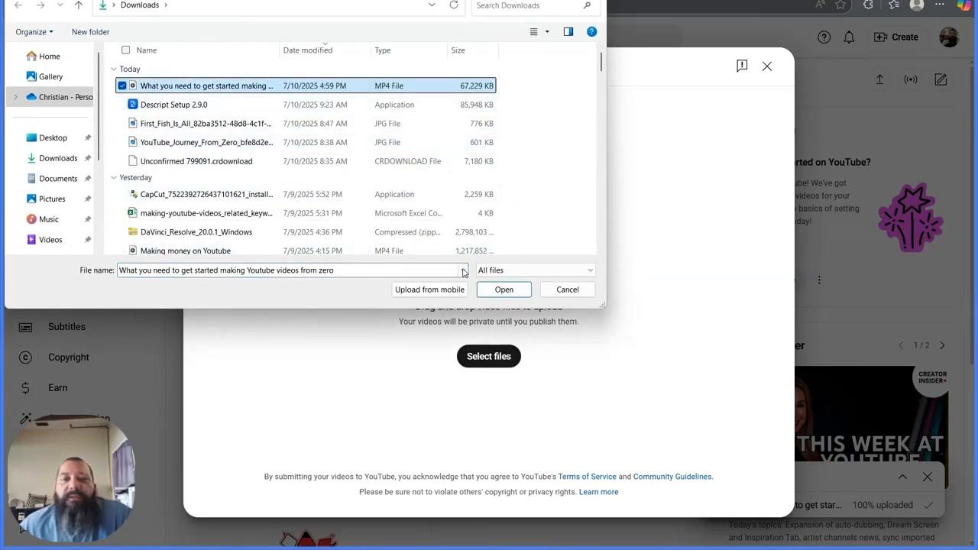
left_click(502, 288)
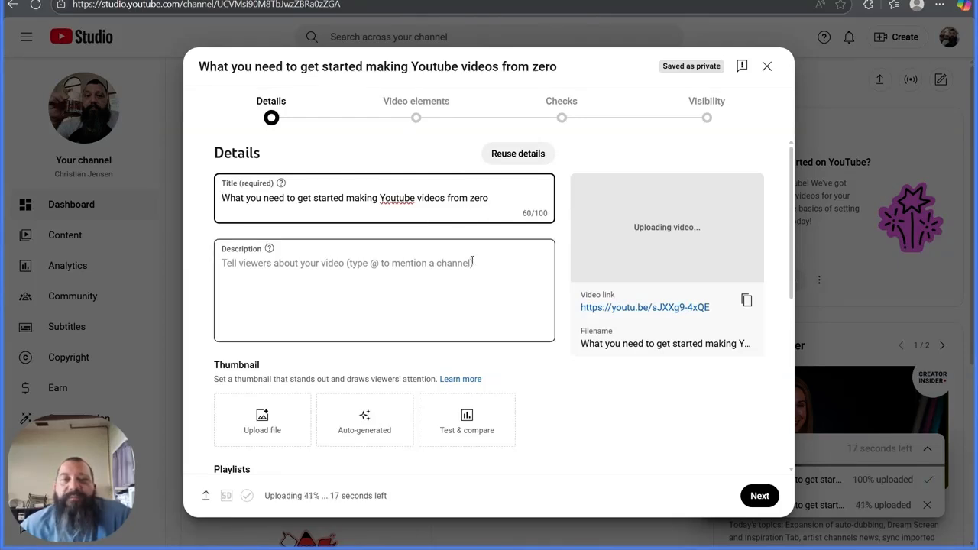
Begin the description with "A Youtube newbie is sharing everything he has learned thus far about creating, recording, posting, and editing Youtube videos.".
left_click(311, 266)
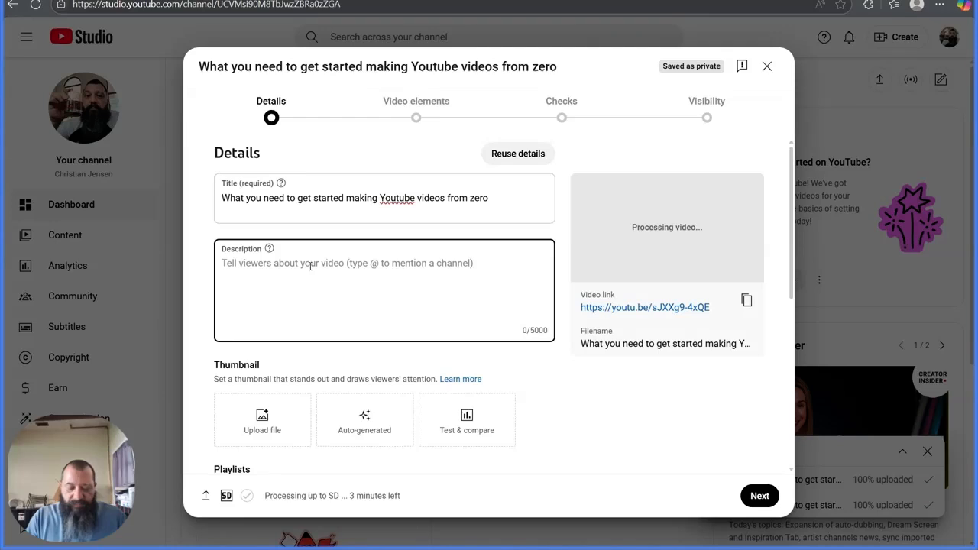
type("A Youtube")
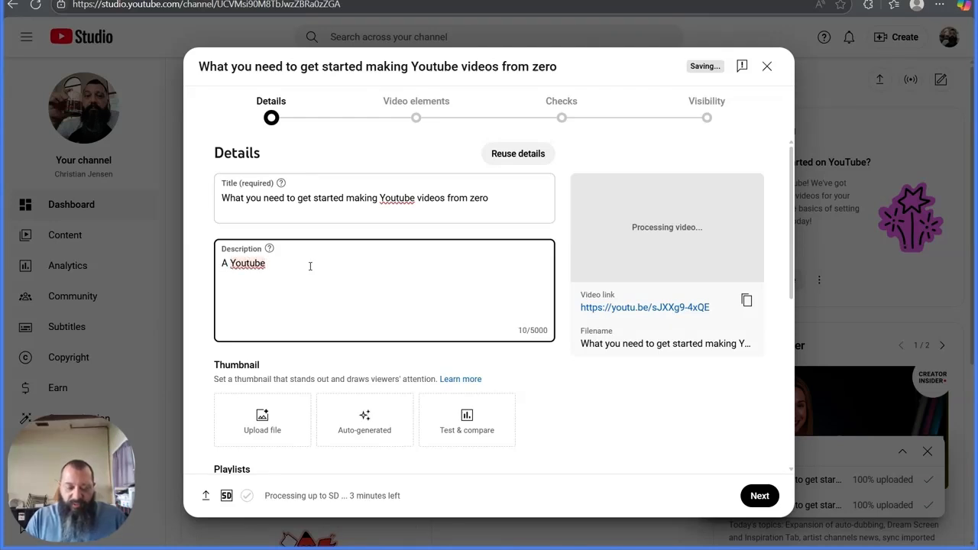
type(" newbie is s")
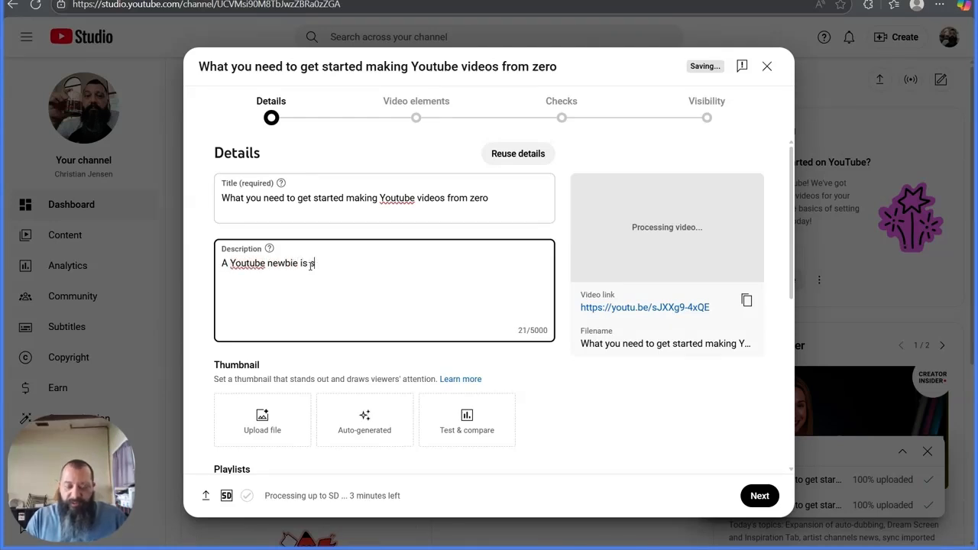
type("haring ever")
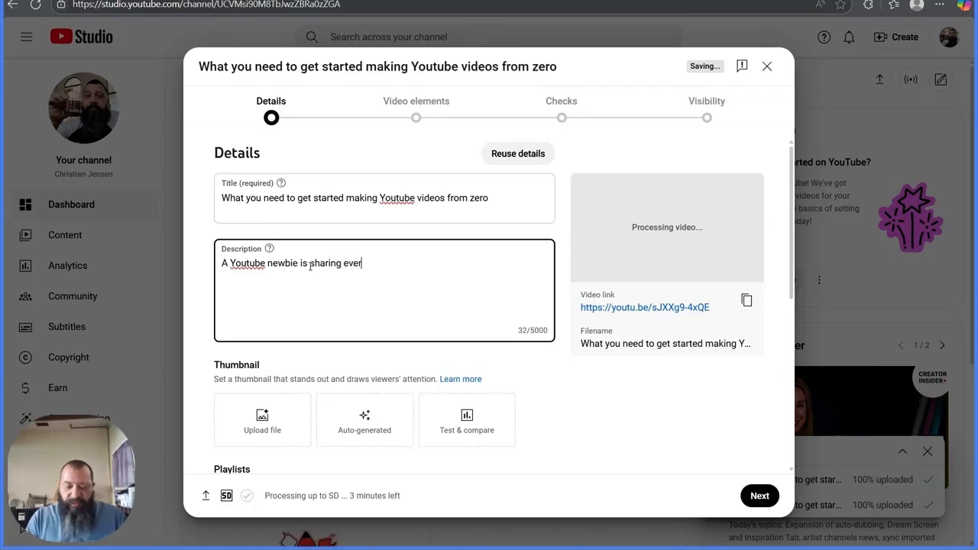
type("ything he has le")
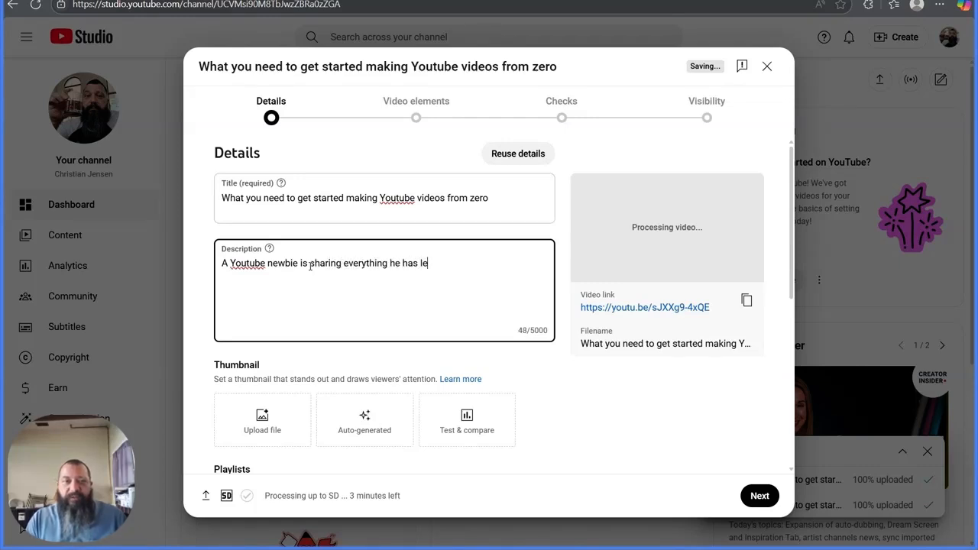
type("arned t")
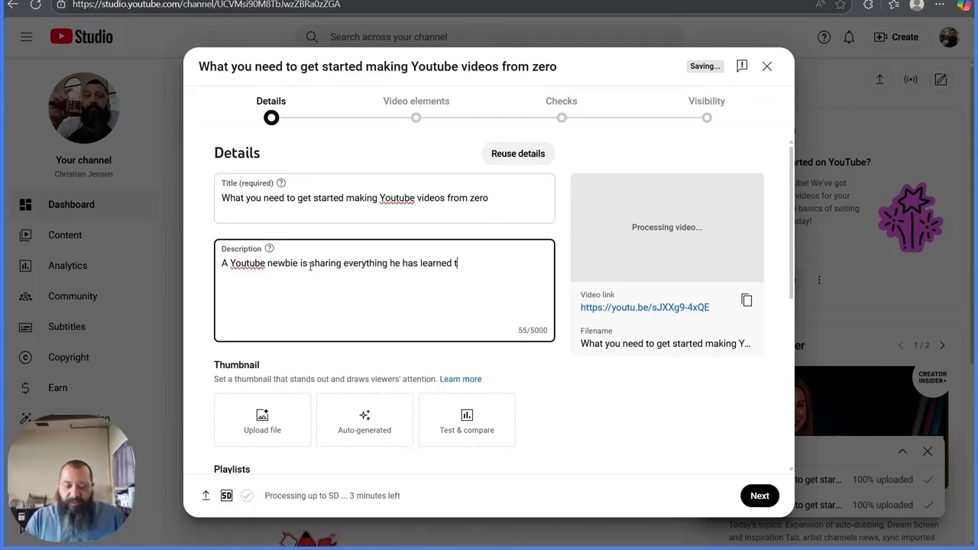
type("hus far a")
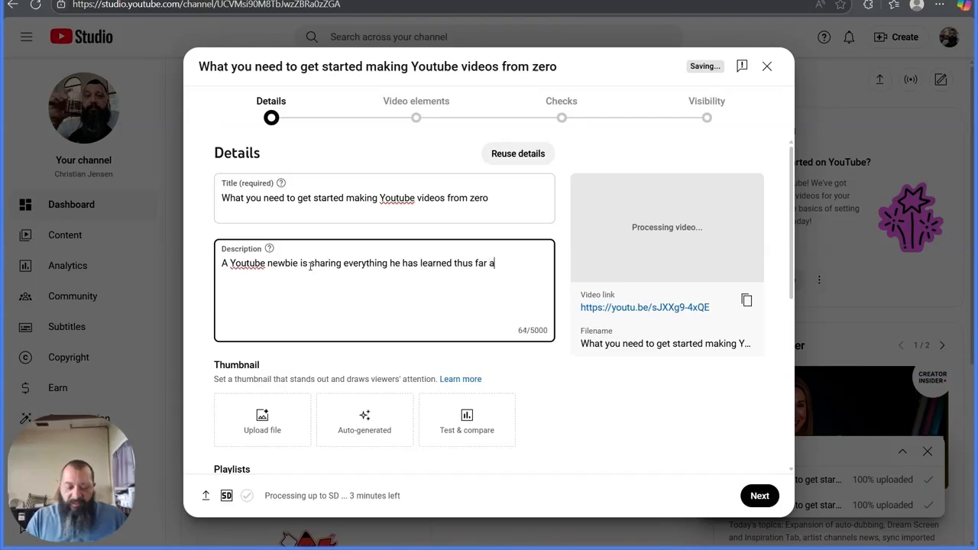
type("bout")
type("creating, ")
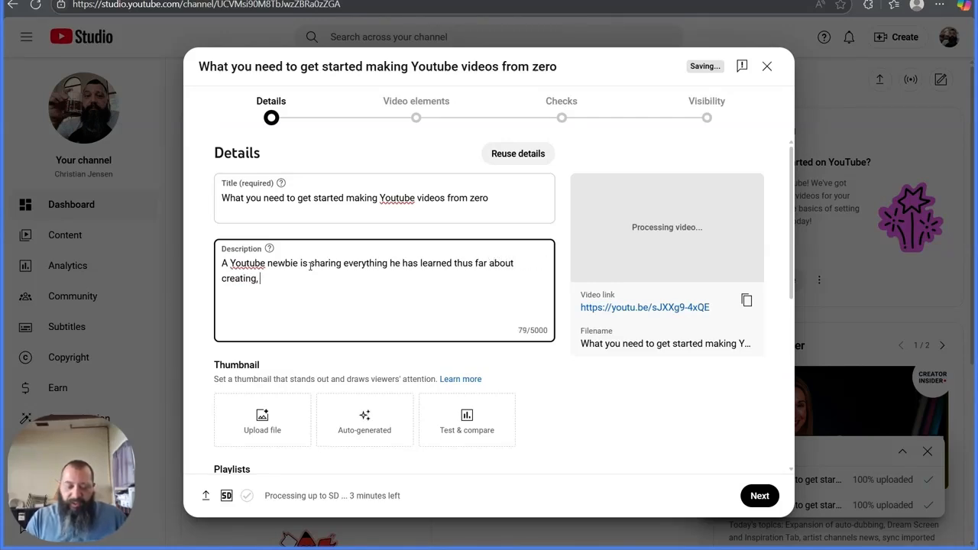
type("recording, p")
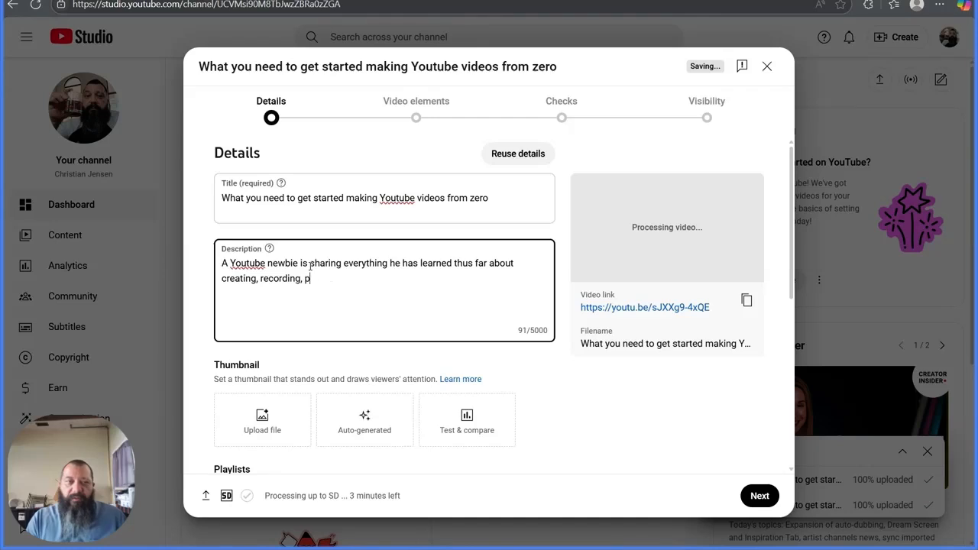
type("osting, ")
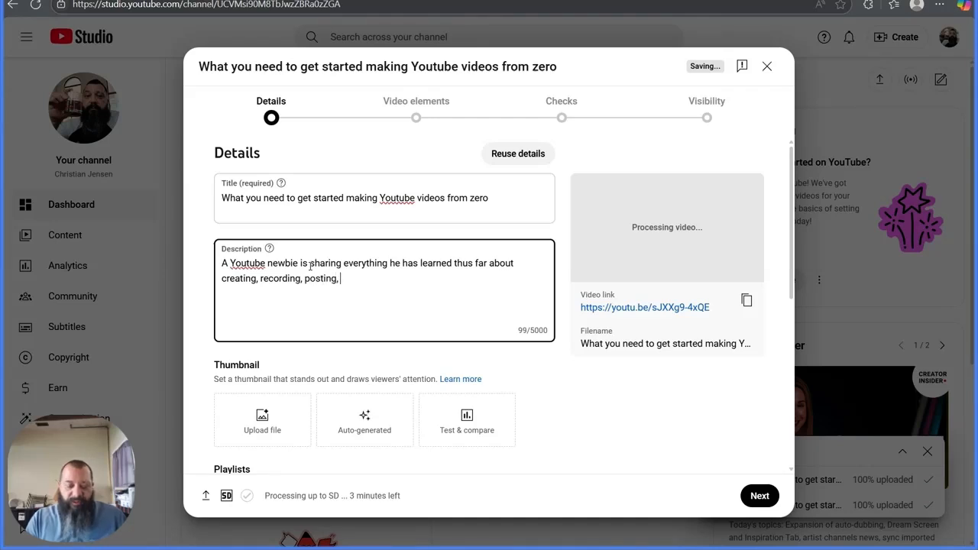
type("editing")
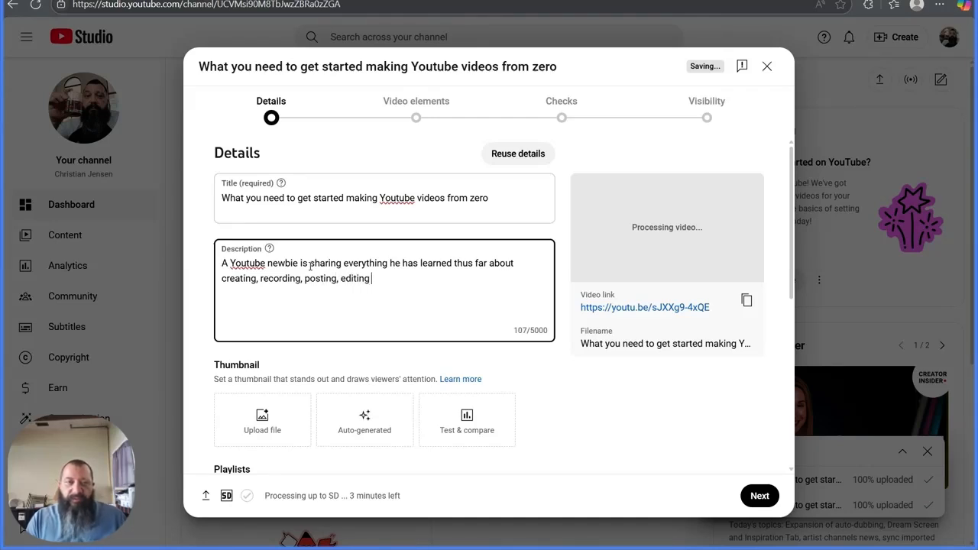
key("BackSpace")
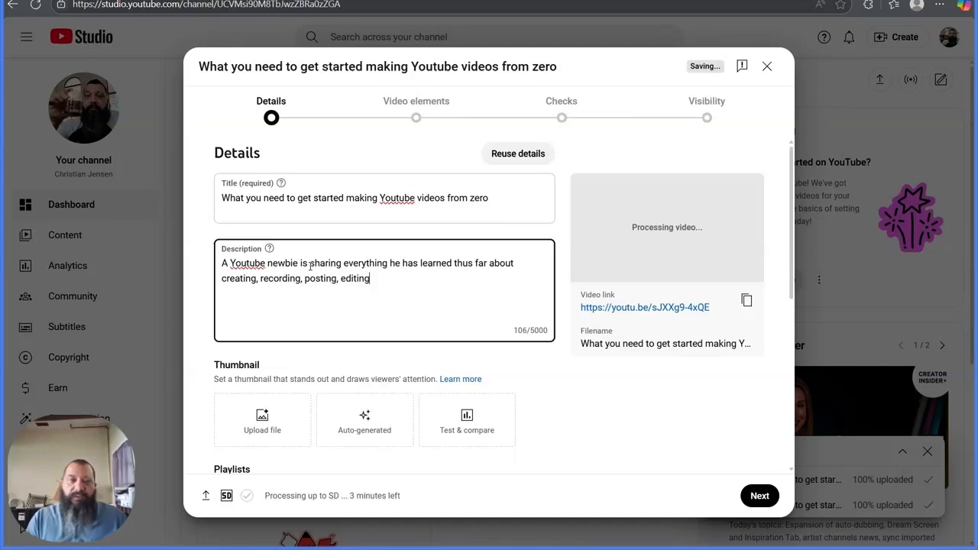
key("BackSpace")
key("BackSpace")
key("BackSpace")
key("BackSpace")
key("BackSpace")
key("BackSpace")
key("BackSpace")
type("a")
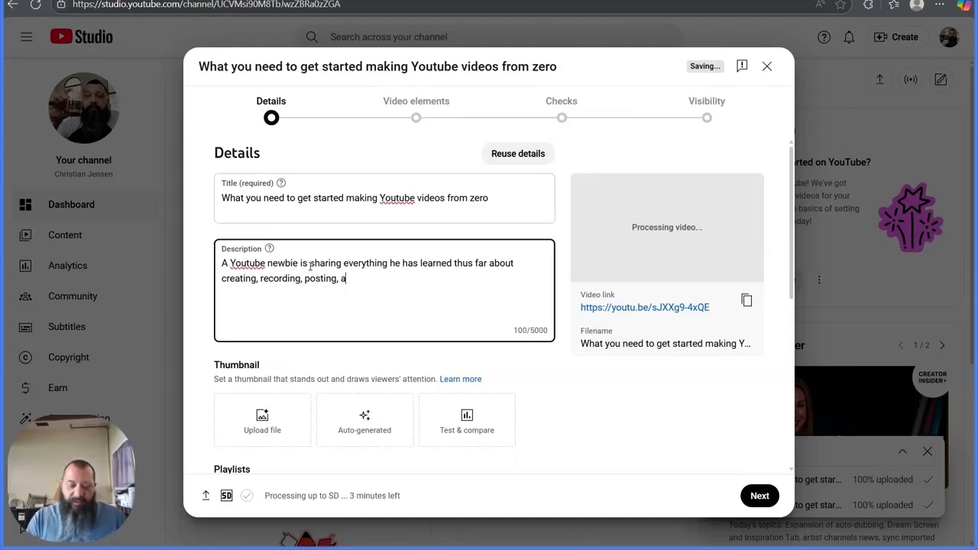
type("nd editing Y")
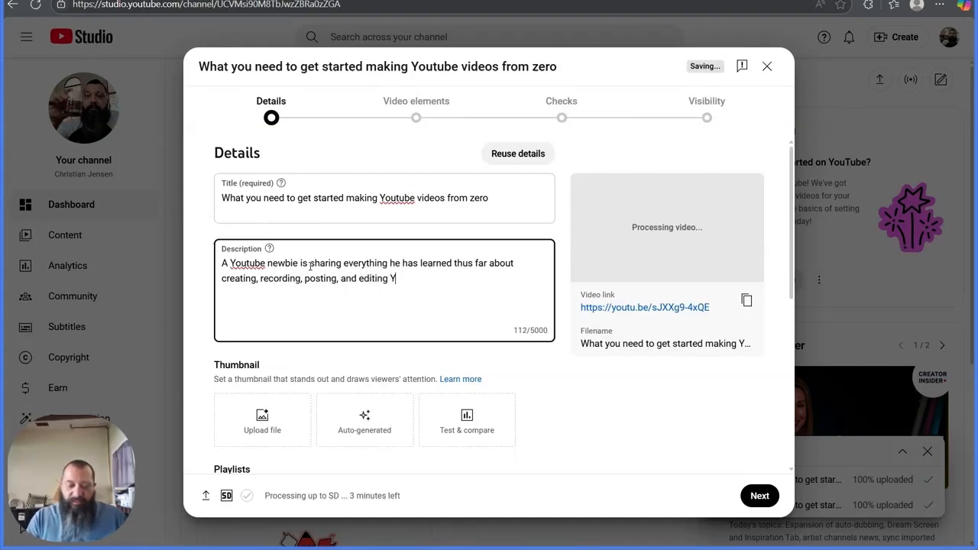
type("outube vide")
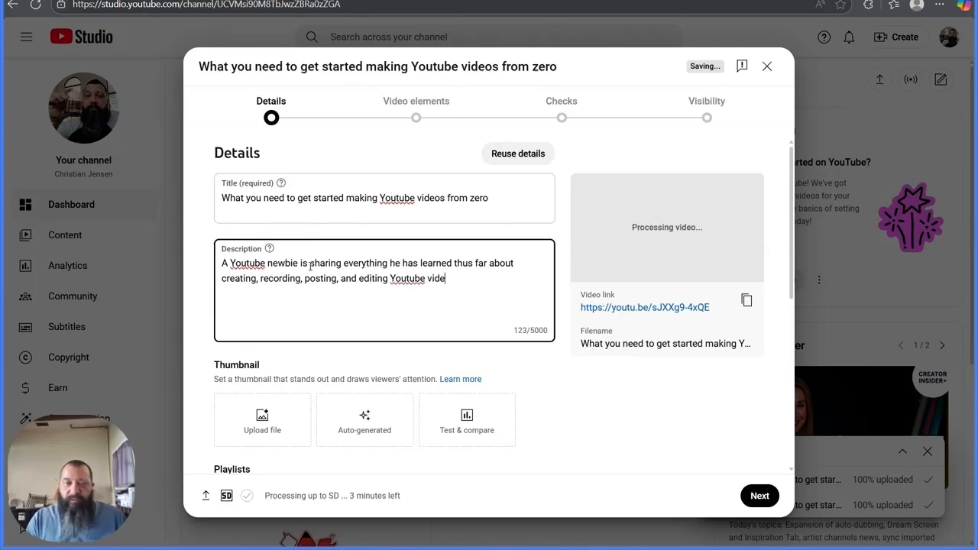
type("os.")
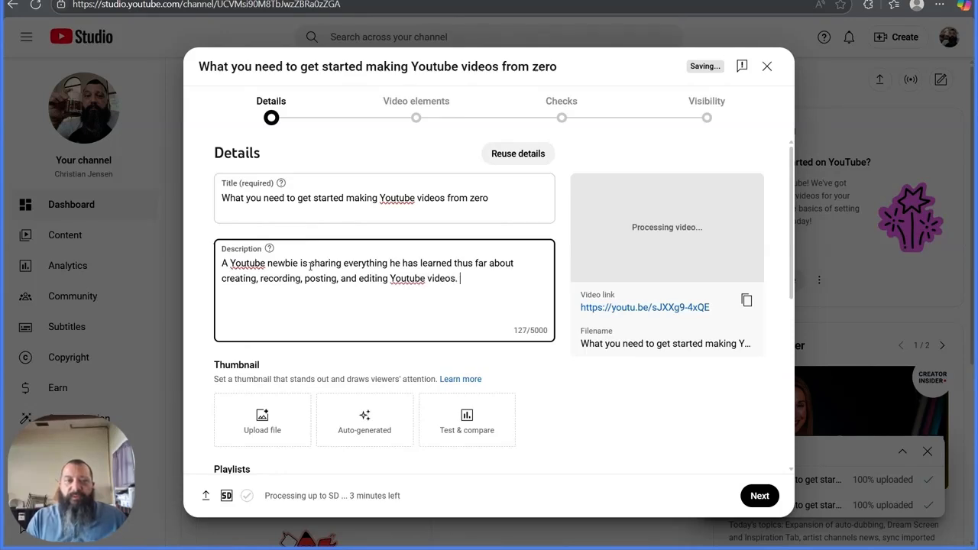
Add the sentence "Learn from zero." to the end of the description and start a new line.
type(" Learn from zero")
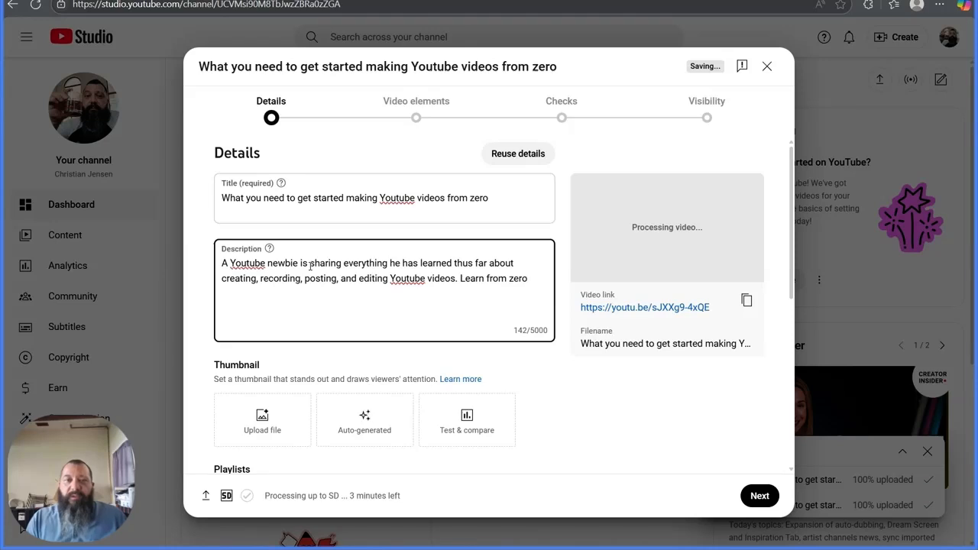
type(".")
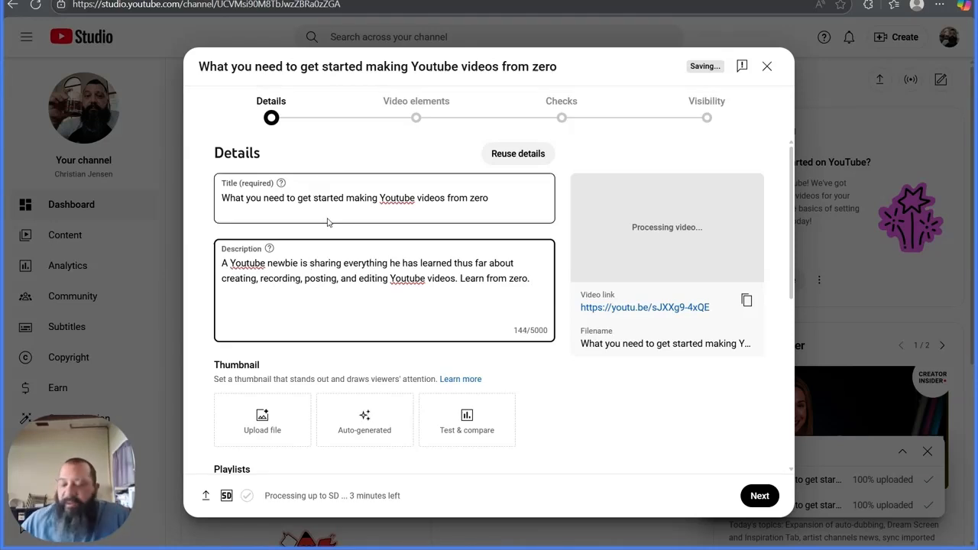
key("Return")
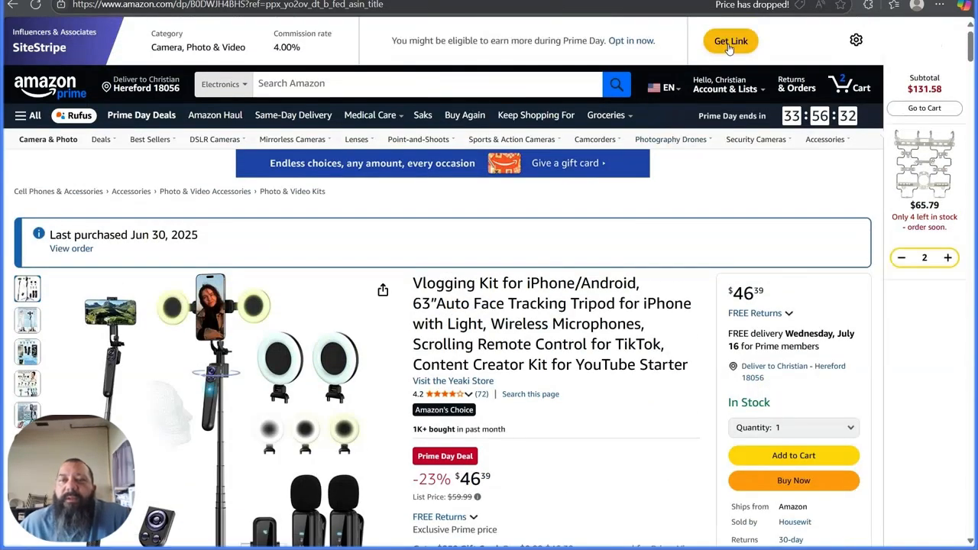
On the Amazon page of the Vlogging Kit for iPhone/Android, generate the short SiteStripe affiliate link and copy it.
left_click(730, 43)
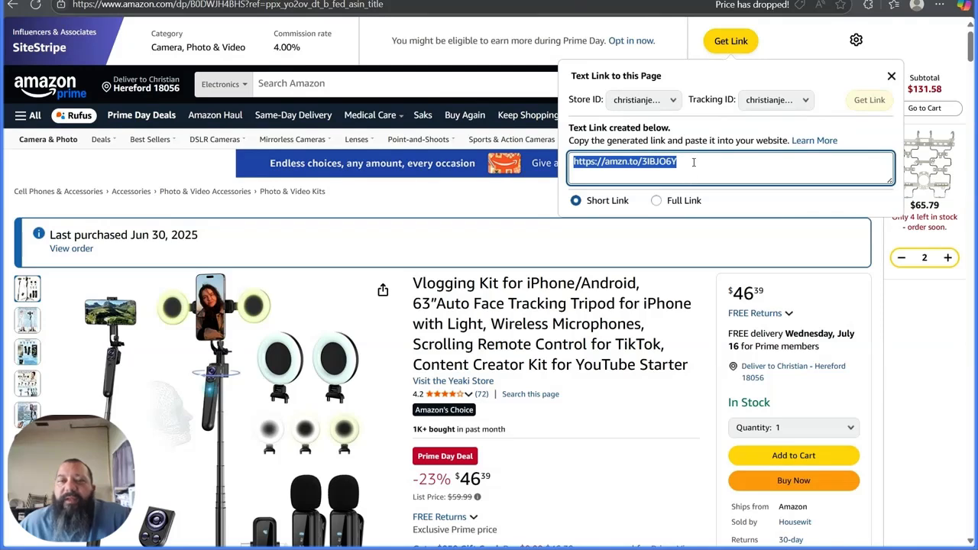
left_click_drag(694, 162, 566, 165)
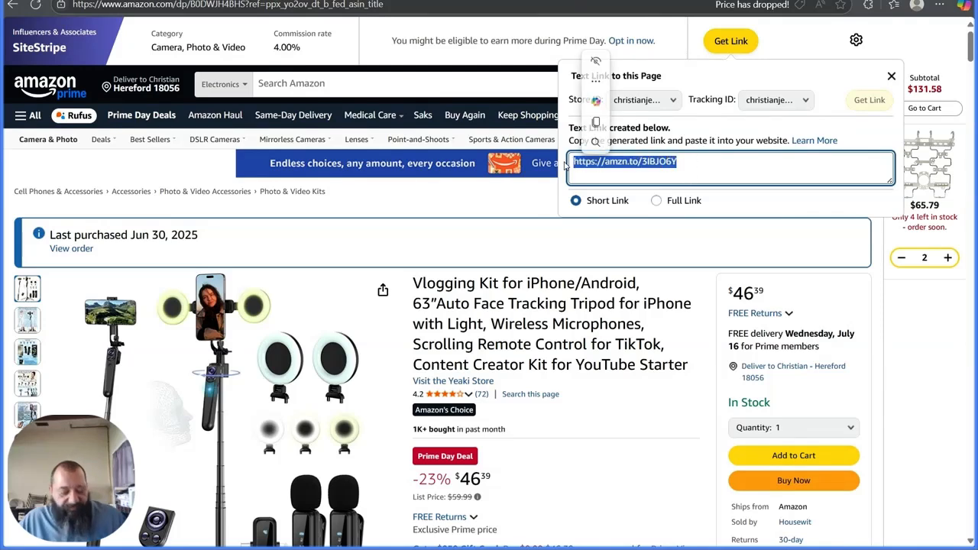
key("ctrl+c")
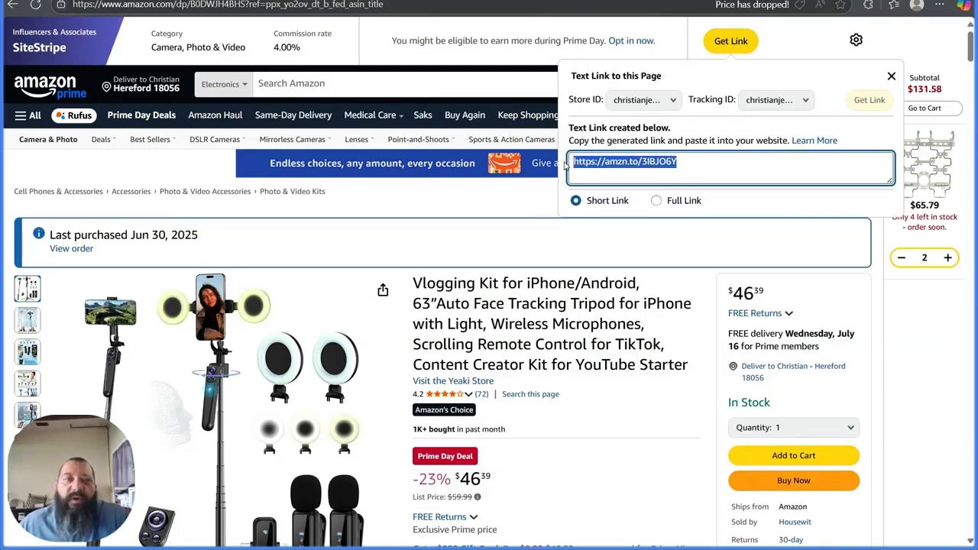
left_click(284, 1)
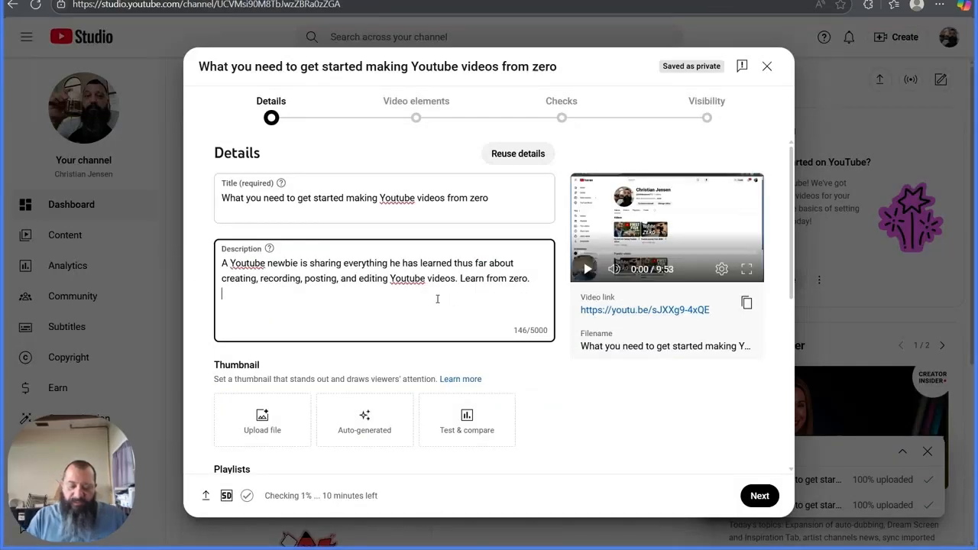
type("Vlo")
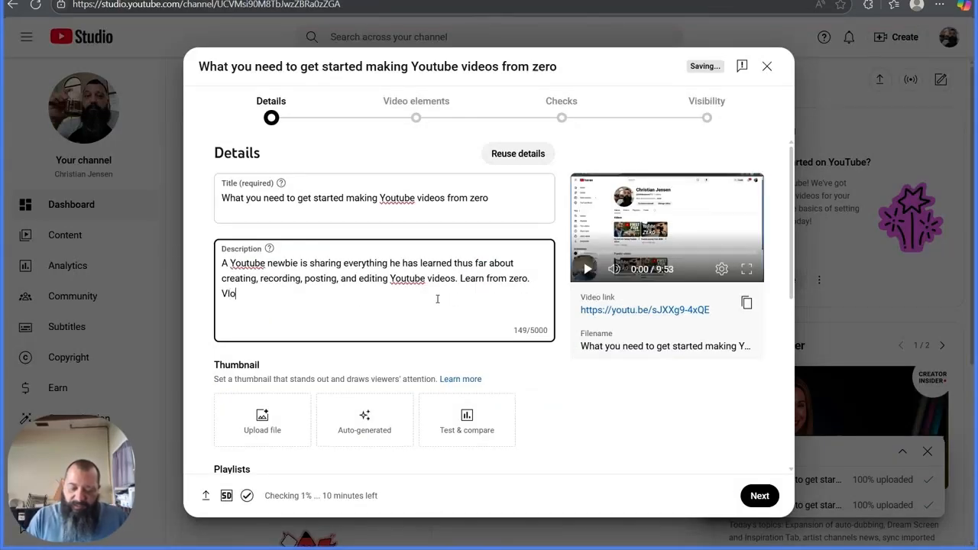
type("gging ki")
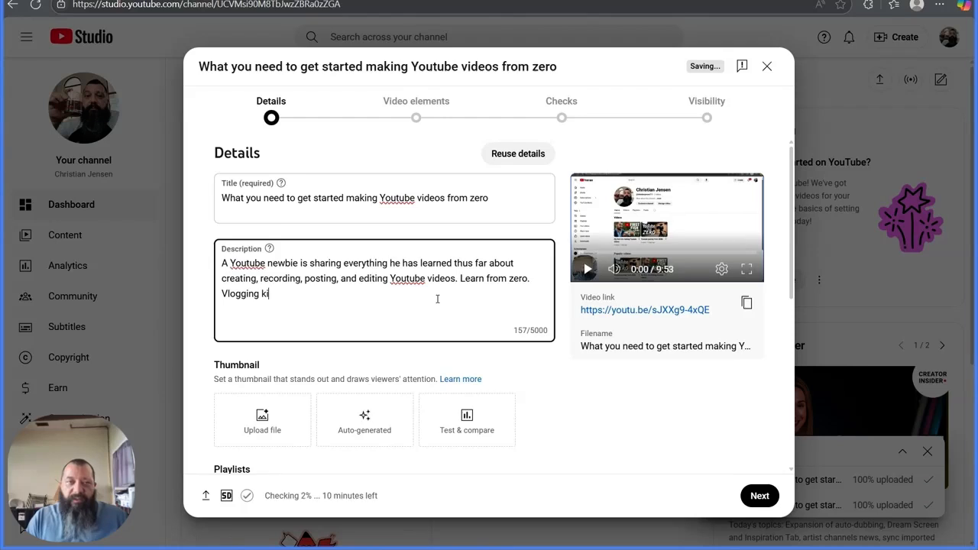
type("t:")
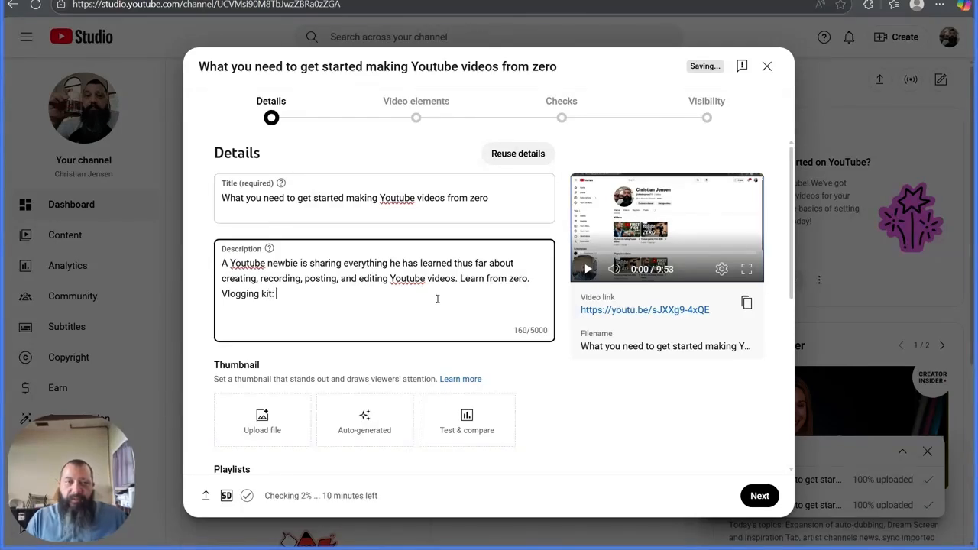
key("ctrl+v")
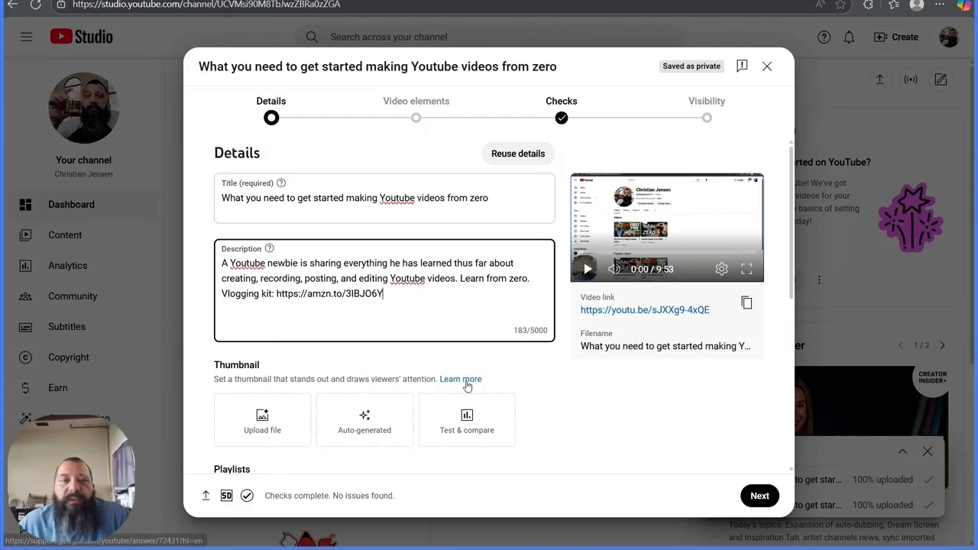
Open the auto-generated thumbnail choices and accept the preselected middle image.
scroll(375, 418, "down", 3)
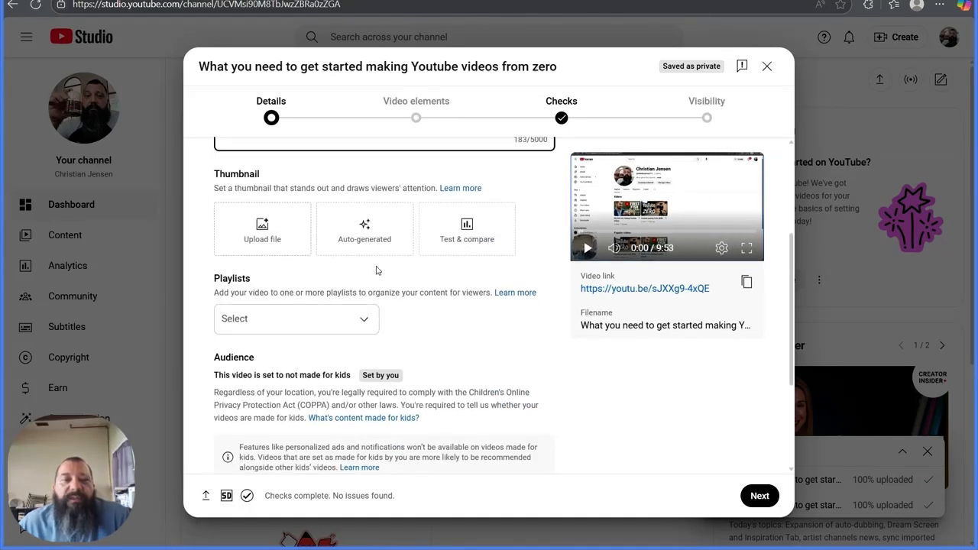
left_click(367, 234)
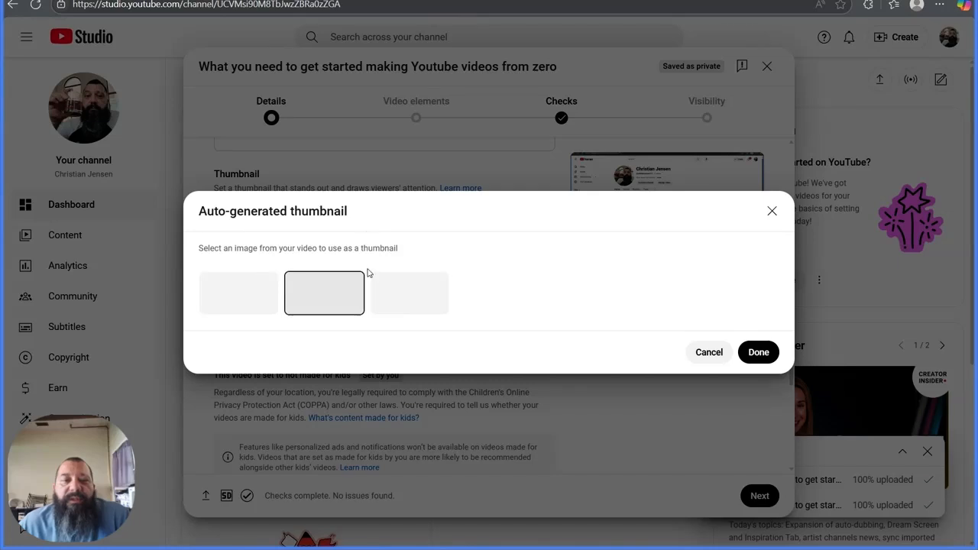
left_click(759, 353)
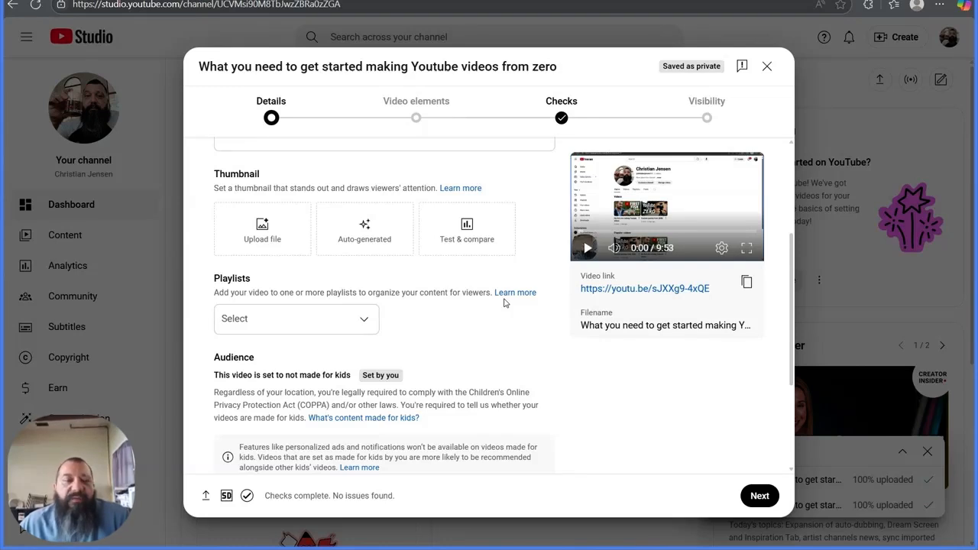
Add the video to the "How to make money on Youtube" playlist.
left_click(362, 321)
left_click(234, 285)
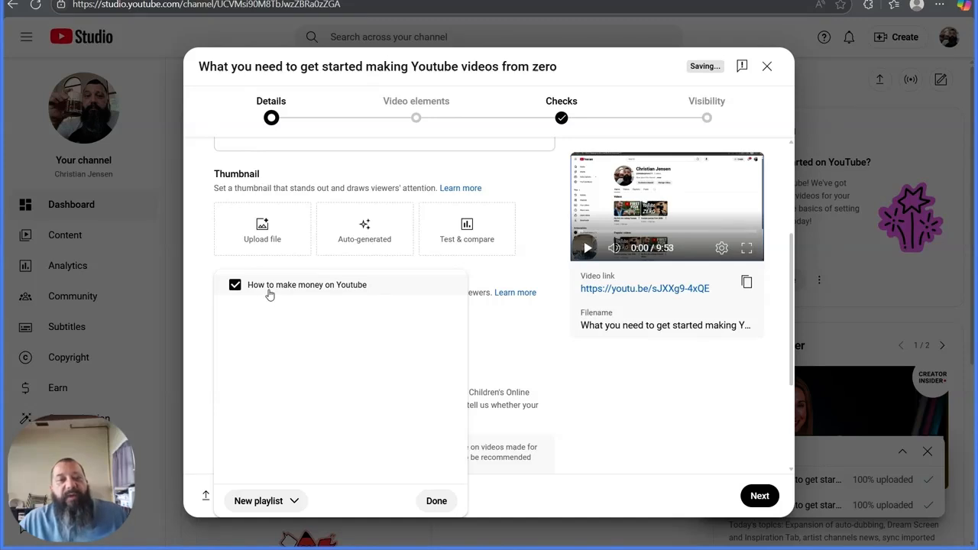
left_click(433, 511)
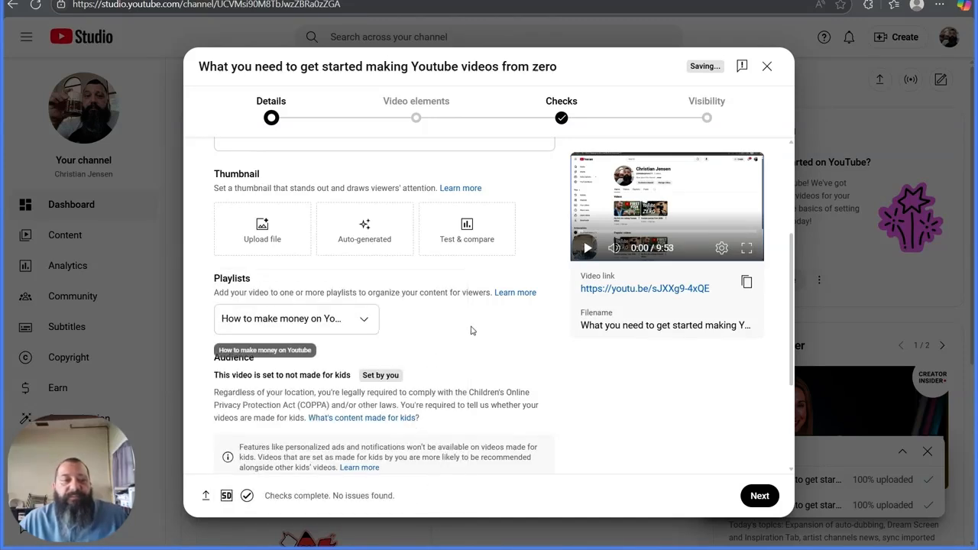
scroll(471, 330, "down", 3)
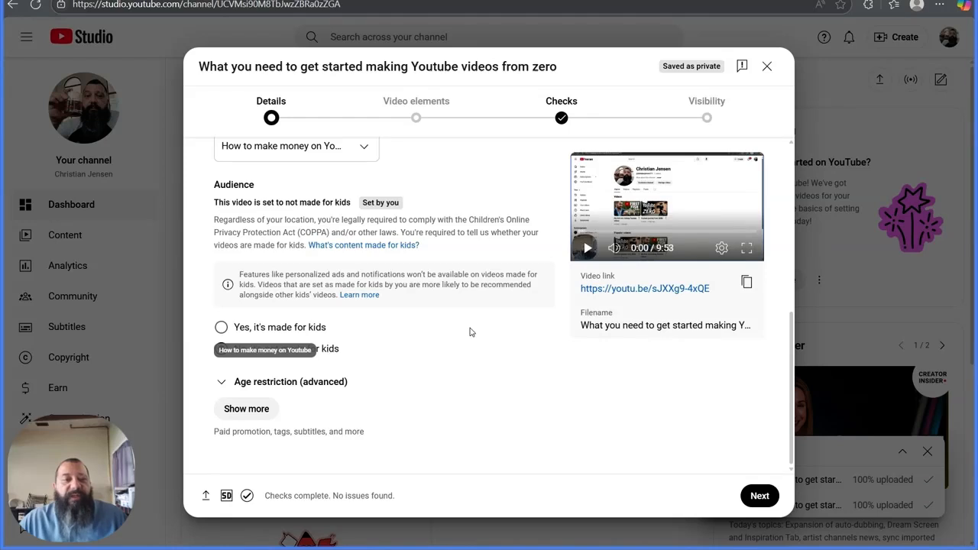
scroll(451, 362, "up", 1)
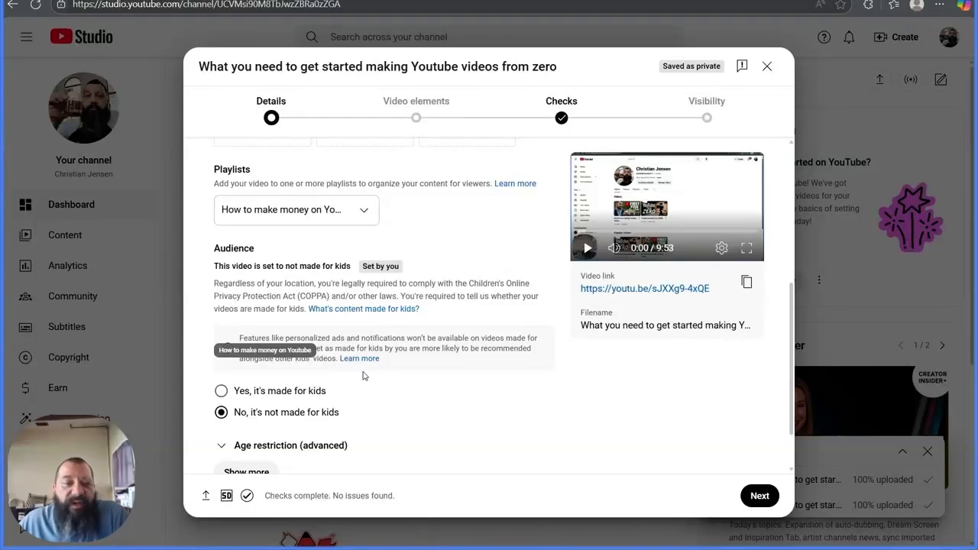
scroll(378, 414, "down", 2)
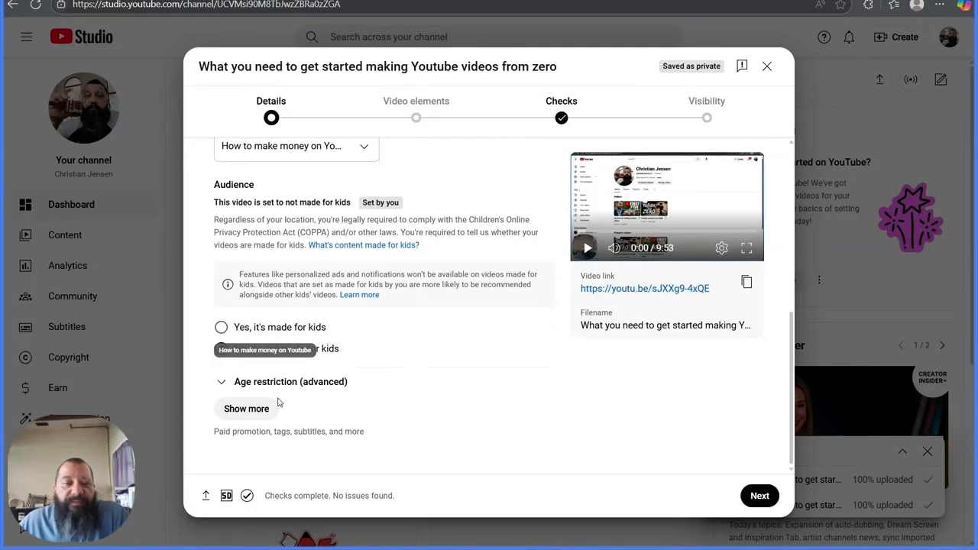
Expand the additional video details, declare that the video contains paid promotion, and answer No to the altered content question.
left_click(243, 411)
scroll(415, 378, "down", 3)
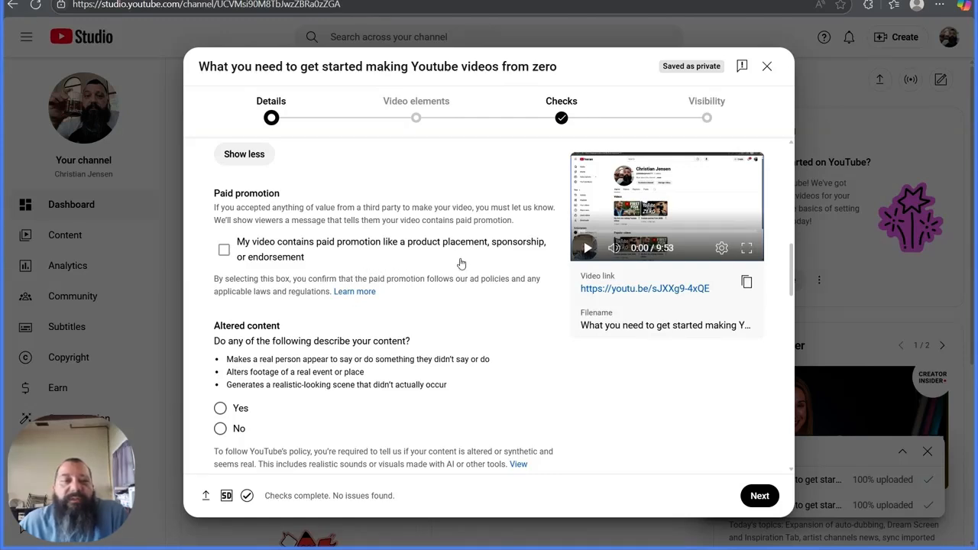
left_click(224, 251)
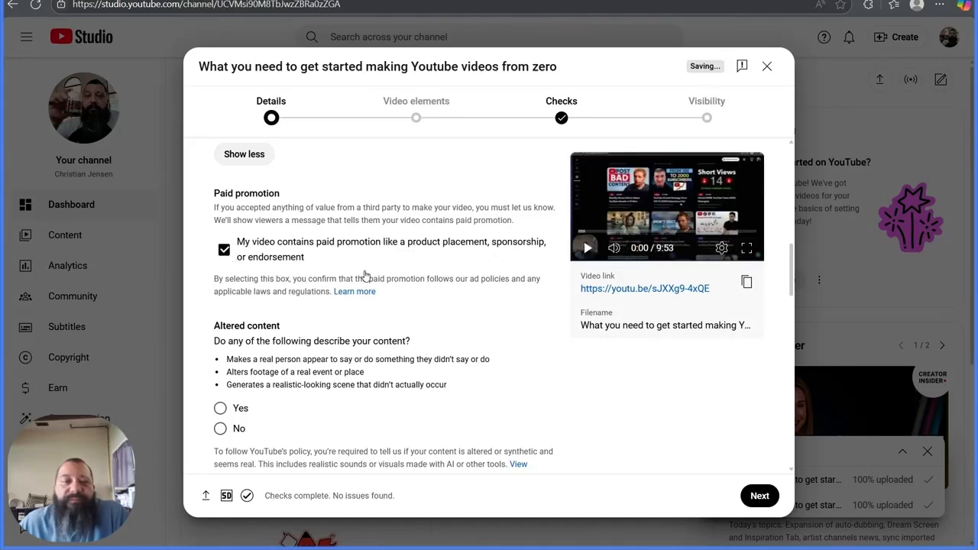
scroll(419, 321, "down", 3)
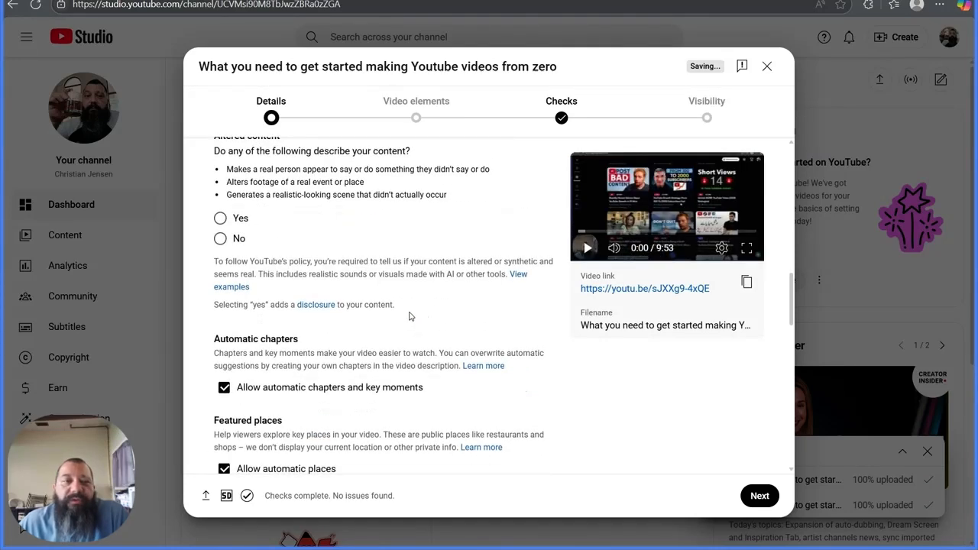
scroll(409, 315, "up", 1)
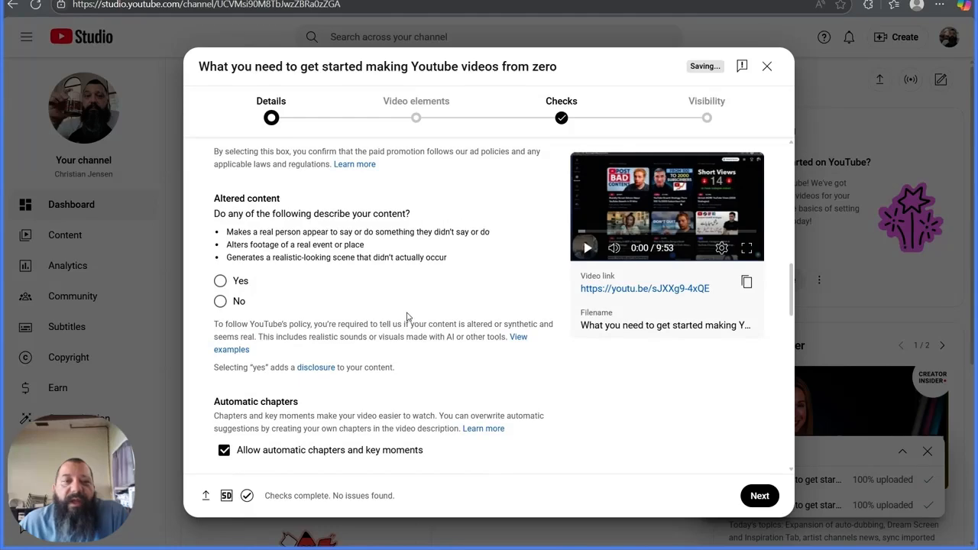
left_click(220, 305)
Add the tags "youtube" and "how to make videos on youtube" to the video.
scroll(462, 321, "down", 3)
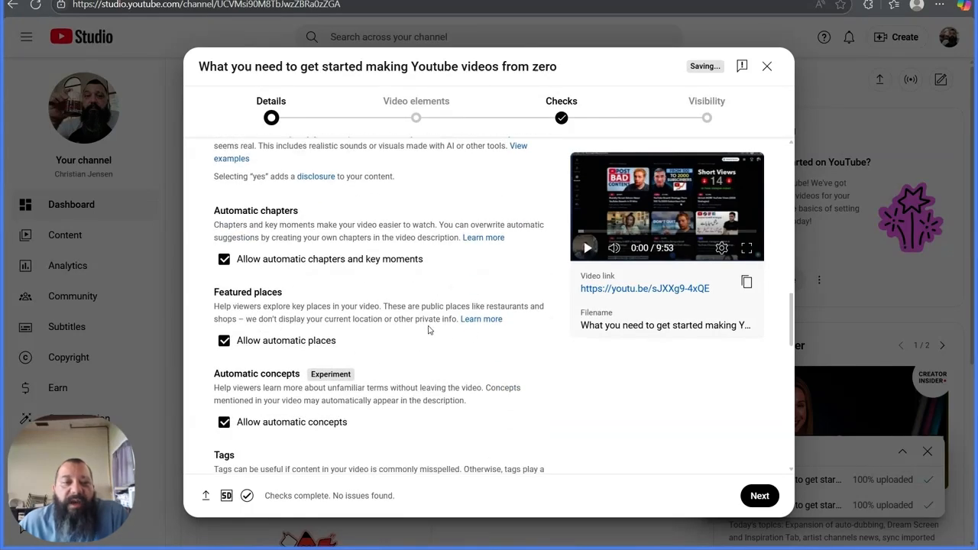
scroll(411, 319, "down", 3)
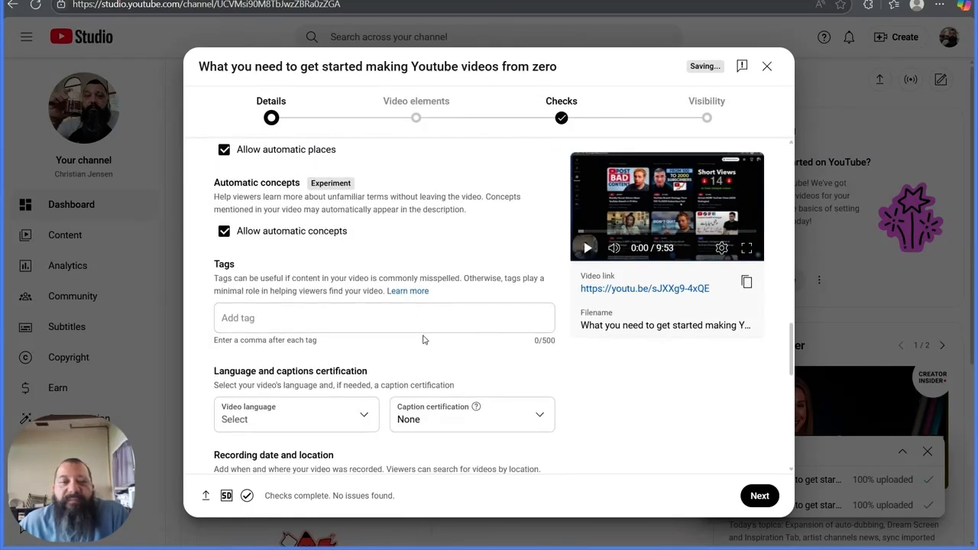
scroll(424, 339, "down", 1)
left_click(413, 257)
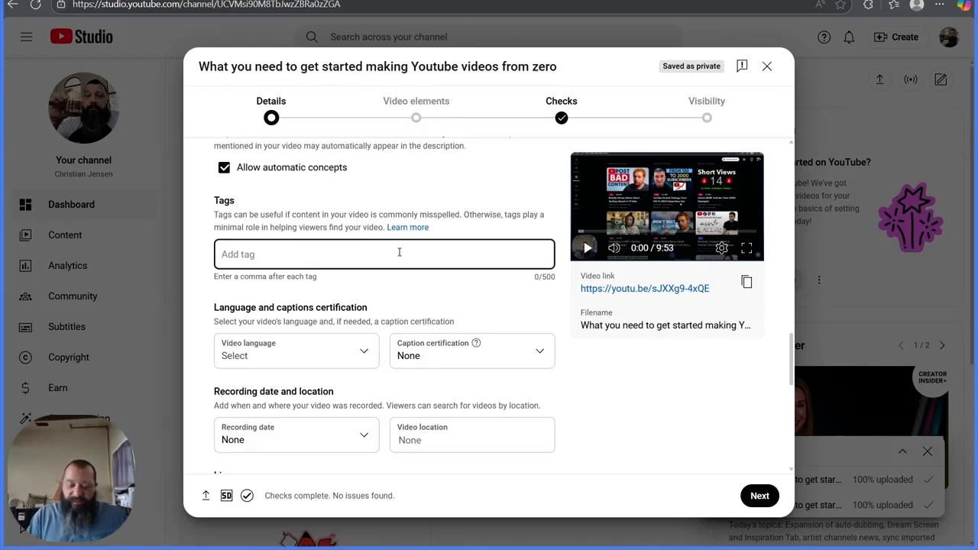
type("youtubre")
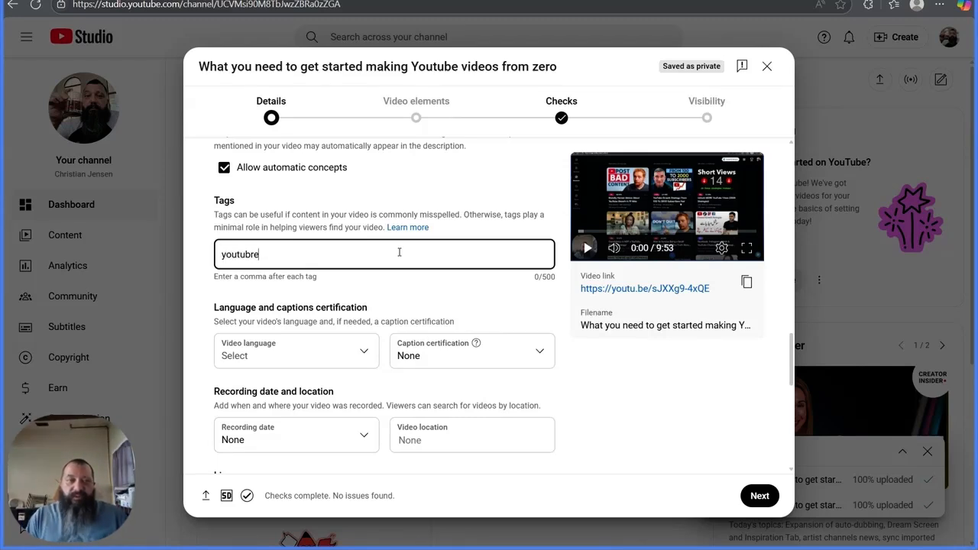
key("BackSpace")
key("BackSpace")
type("e")
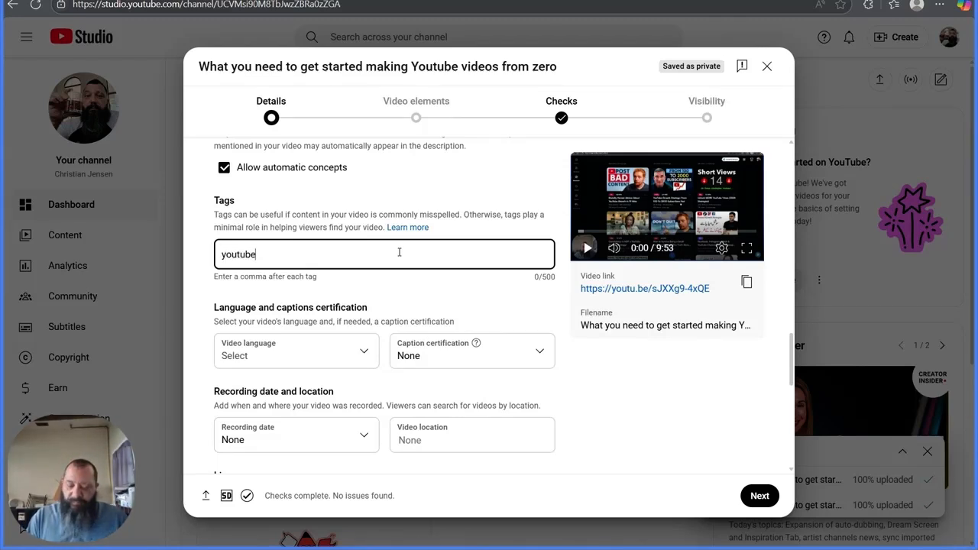
key("comma")
type("how to")
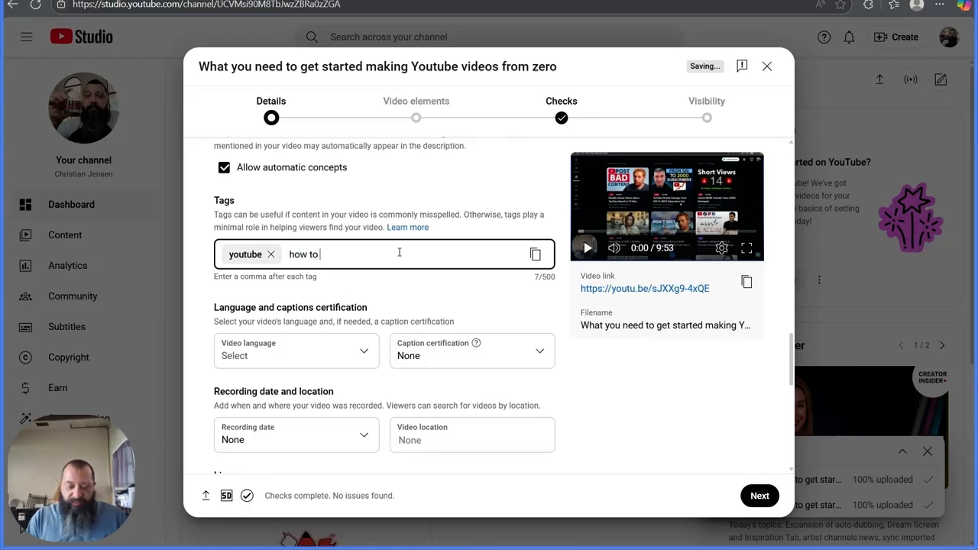
type("make v")
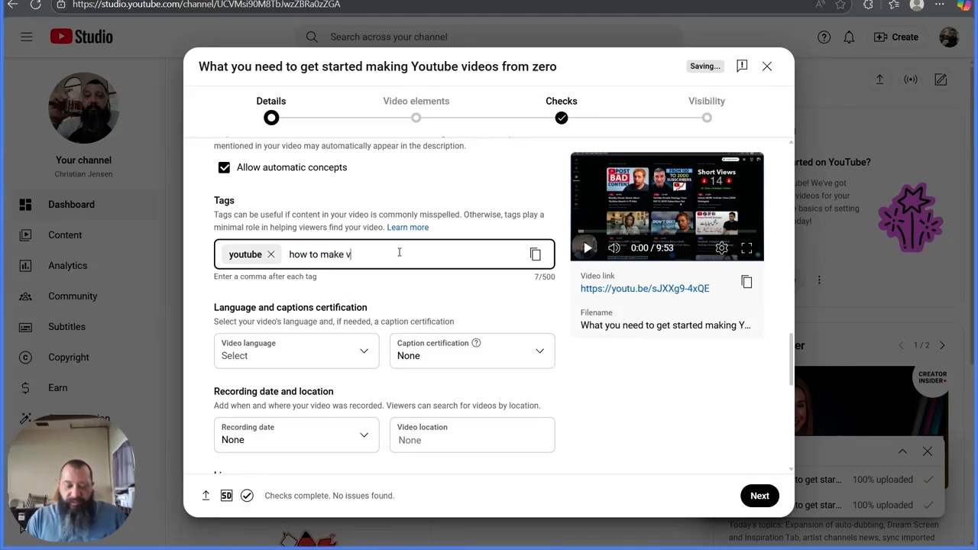
type("ideos on ")
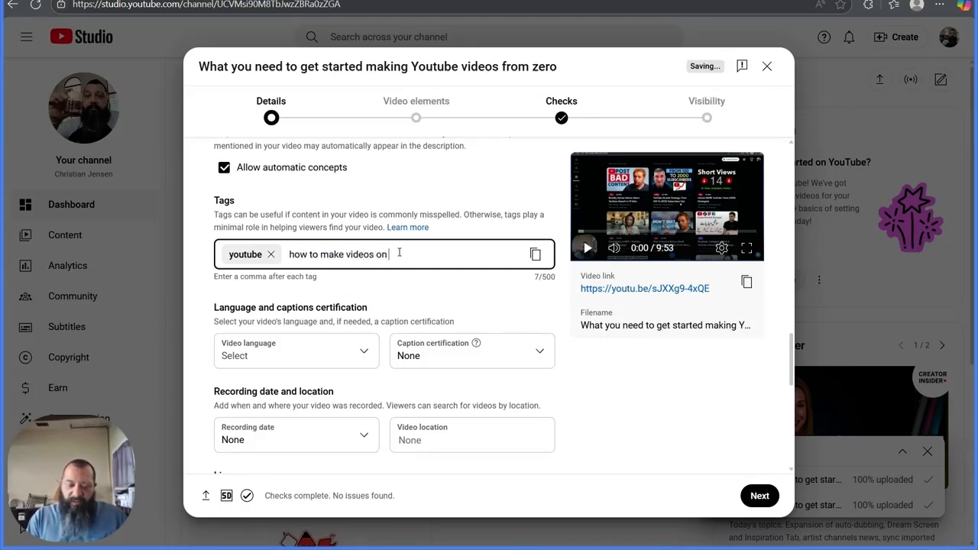
type("youtube")
key("Return")
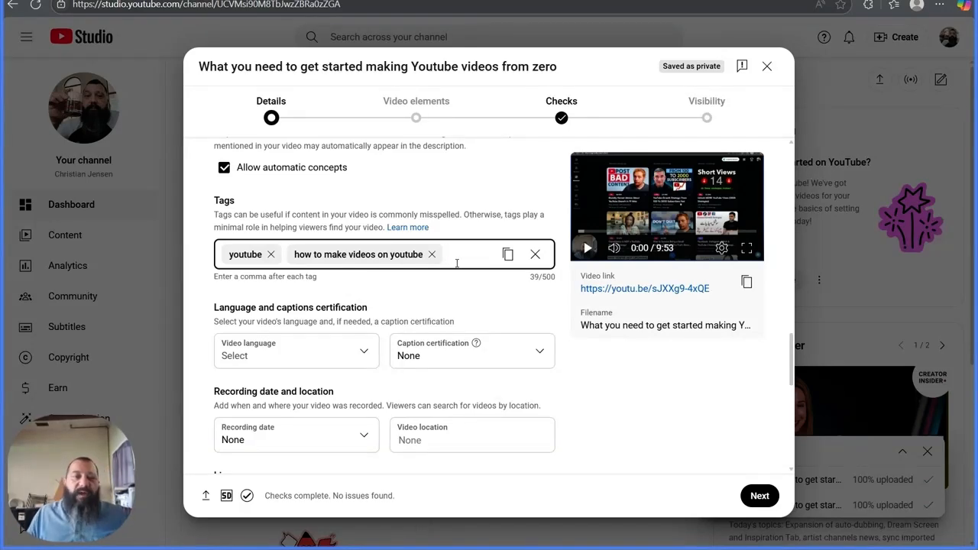
Add a third tag reading "how to make money on youtube".
type("mak")
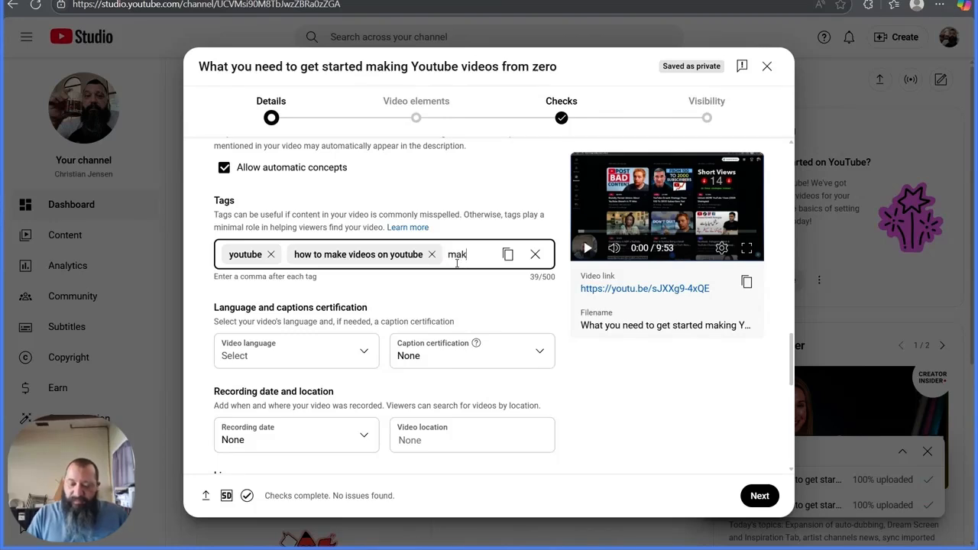
key("BackSpace")
key("BackSpace")
type("ho")
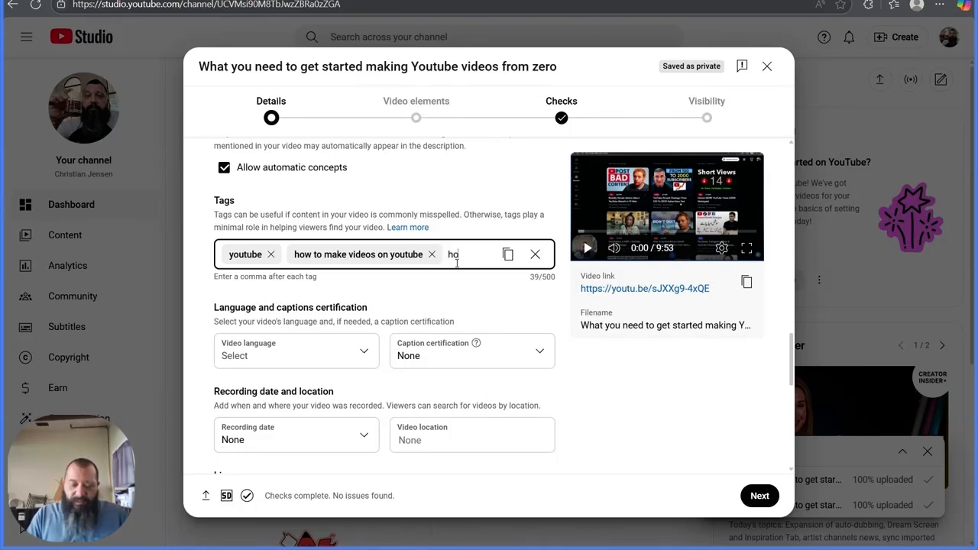
type("w to make money on youtube")
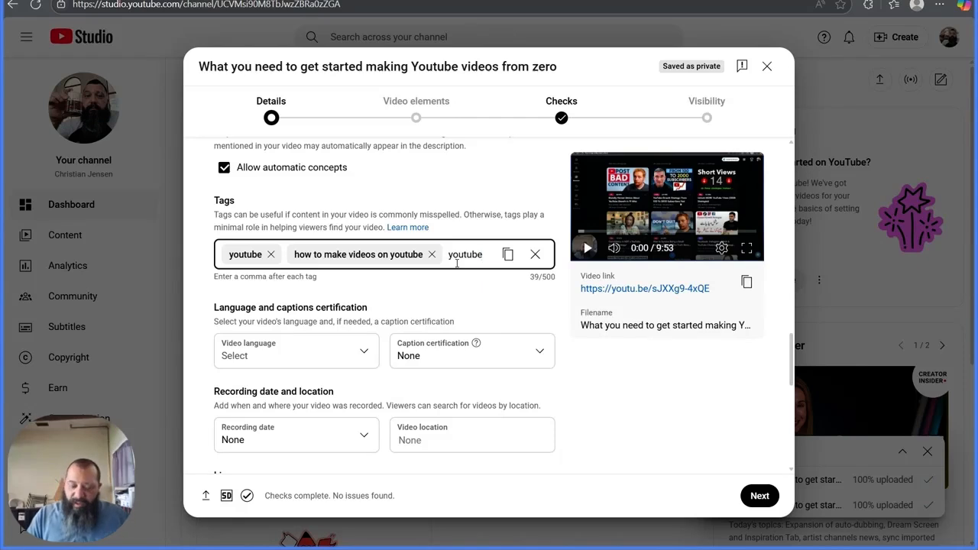
key("comma")
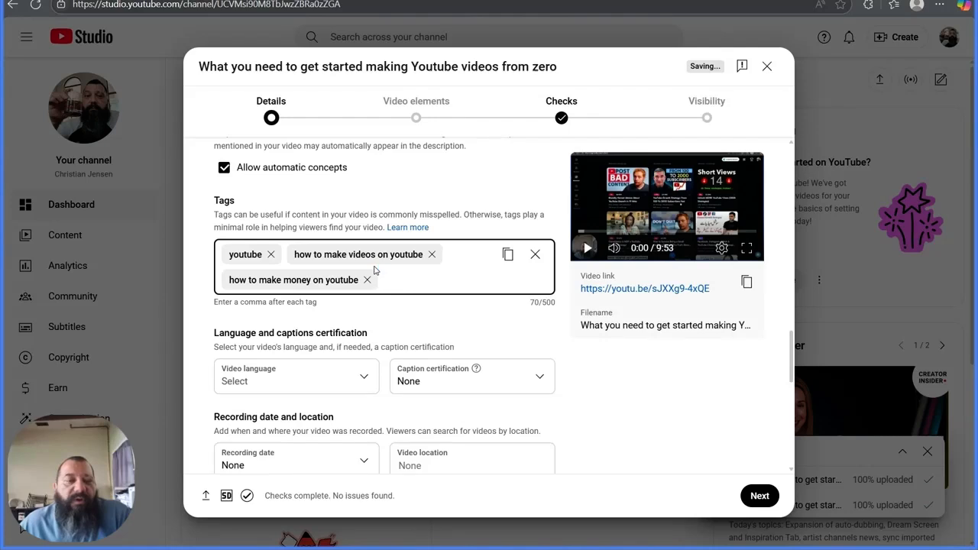
Remove the "youtube" tag from the start of the tag list and add it again at the end.
left_click(270, 255)
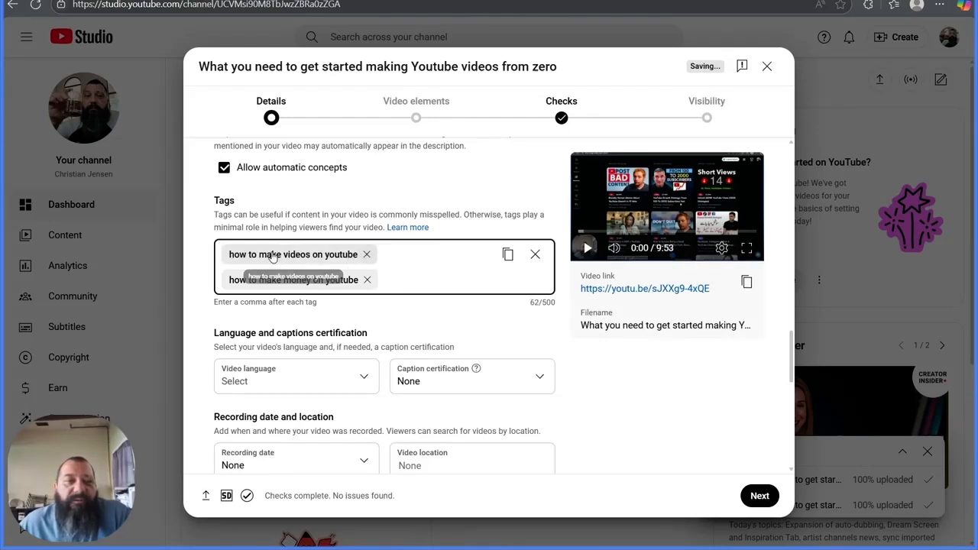
left_click(407, 277)
type("youtube")
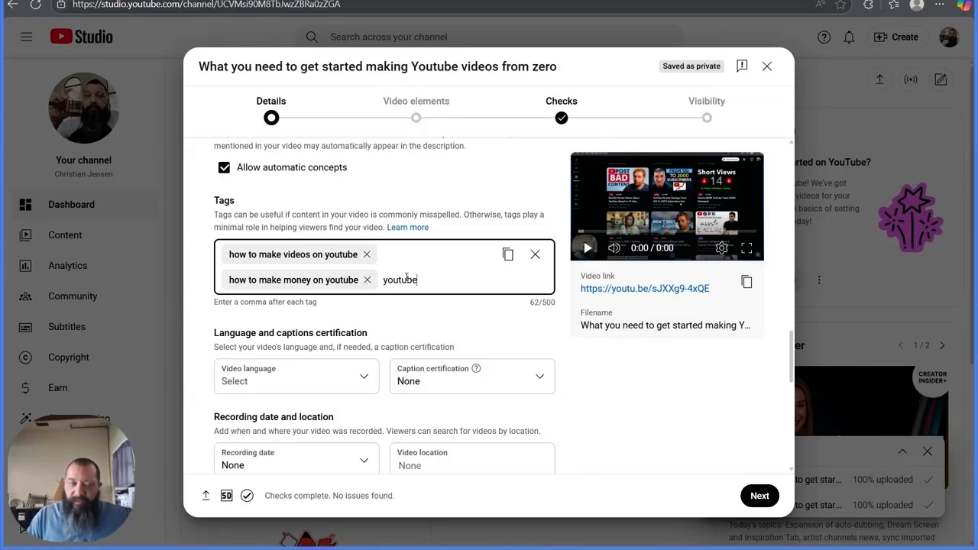
key("Return")
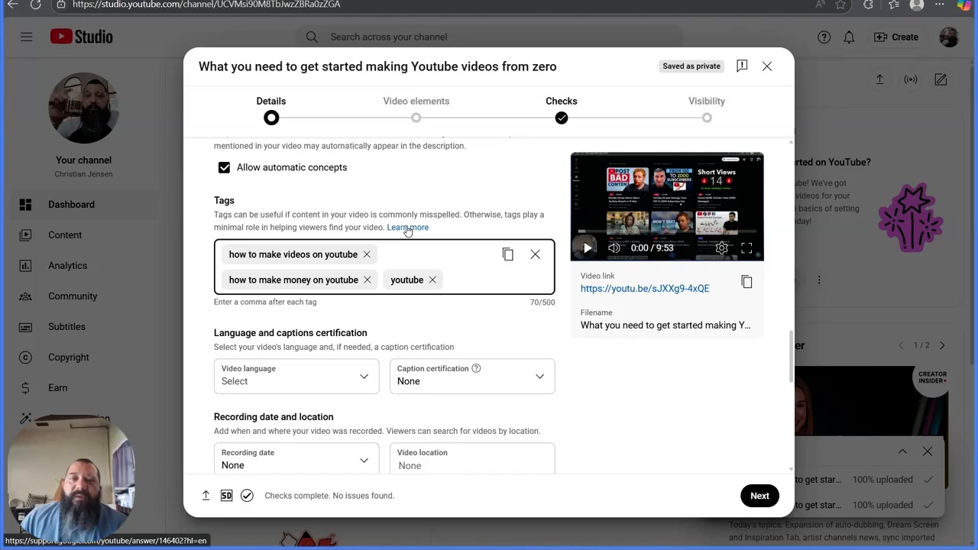
Leave the language, recording, license and remixing settings as they are and choose Howto & Style as the video's category.
scroll(405, 230, "down", 3)
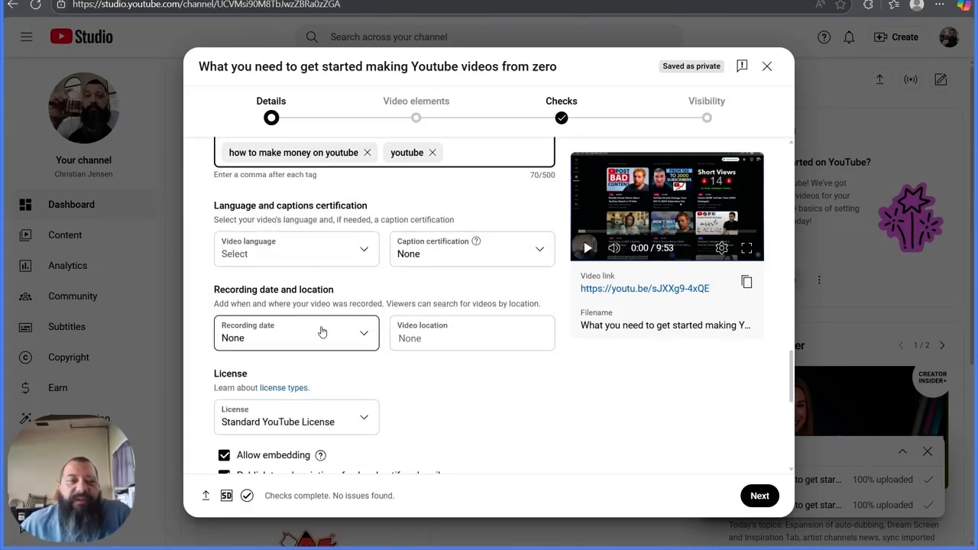
scroll(441, 337, "down", 3)
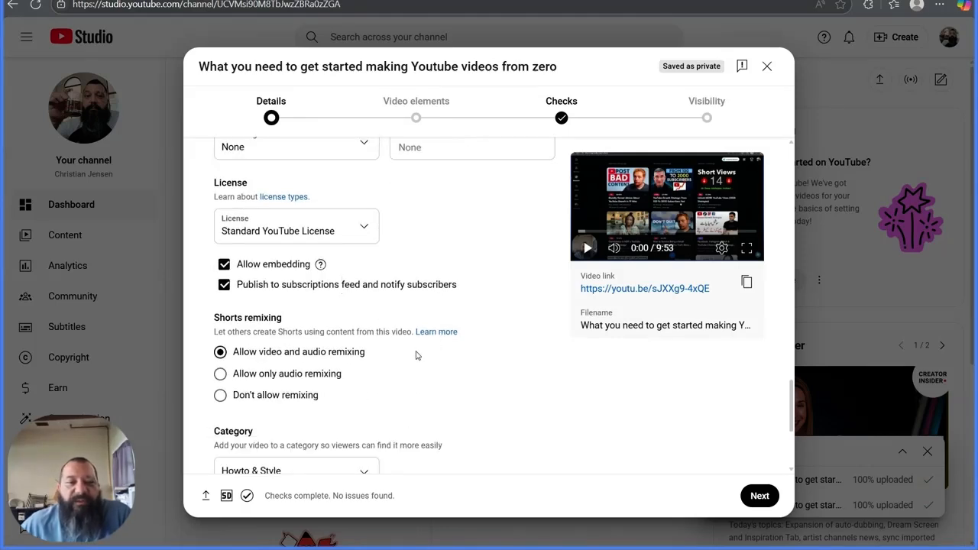
scroll(417, 353, "down", 2)
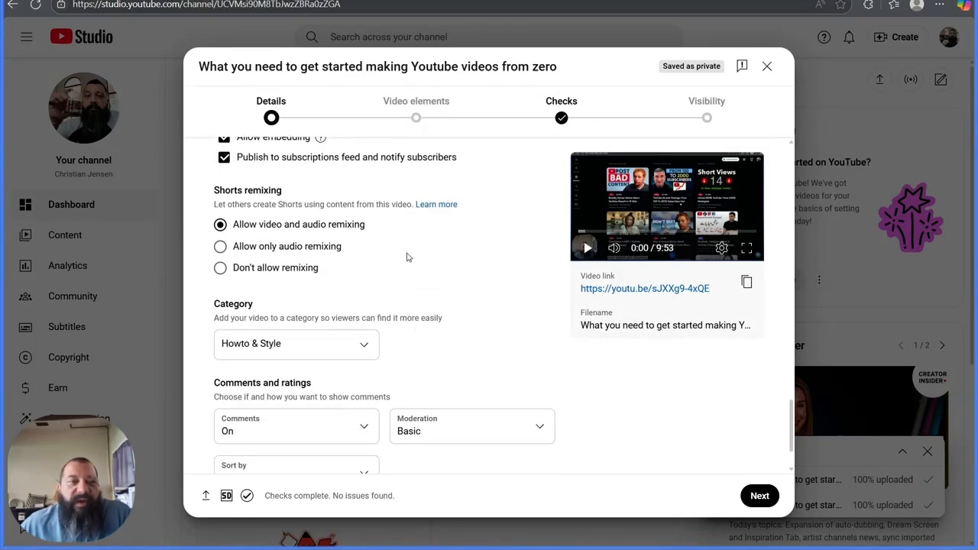
scroll(423, 258, "down", 1)
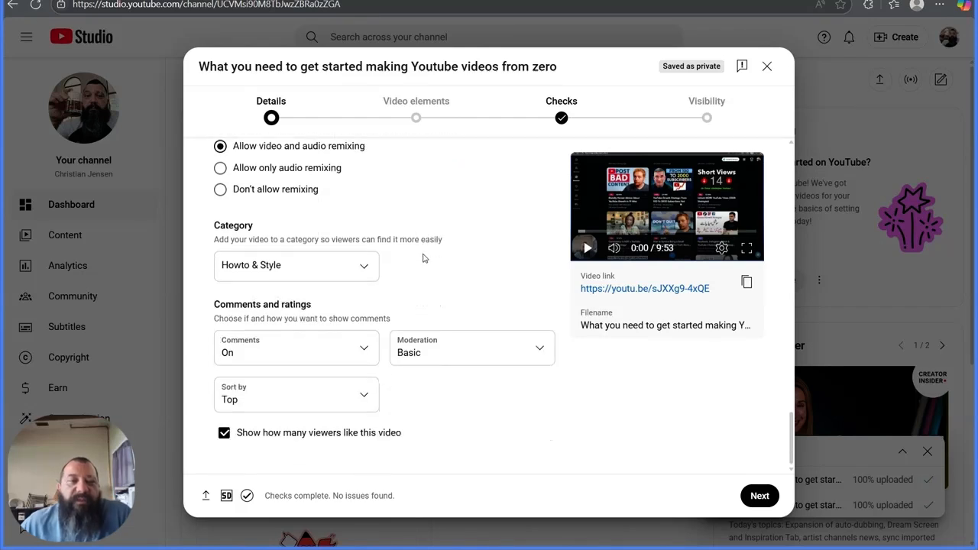
left_click(364, 269)
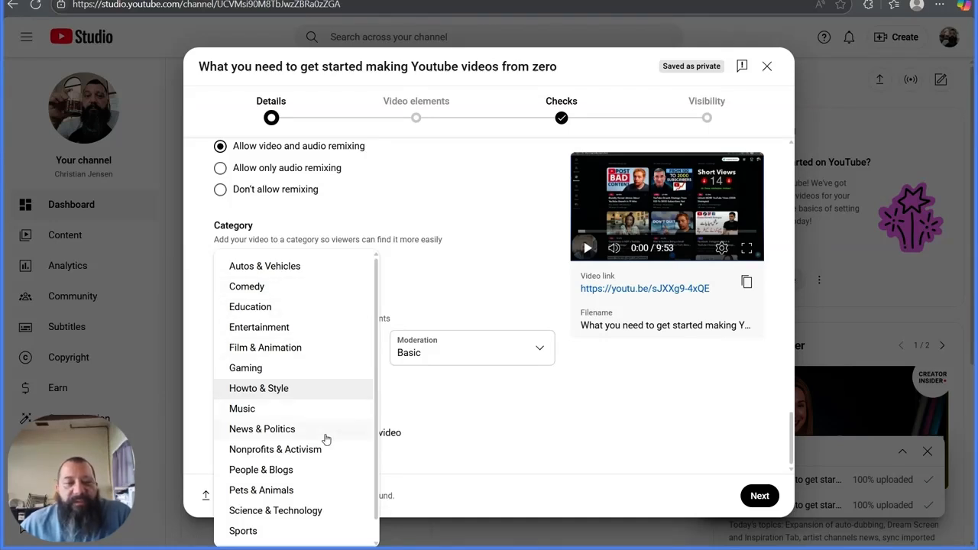
scroll(324, 442, "down", 1)
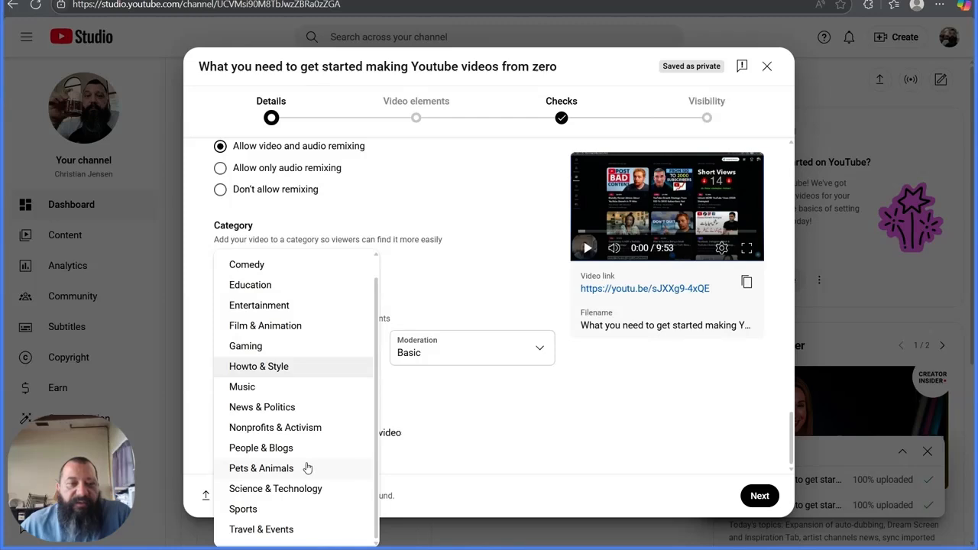
left_click(276, 367)
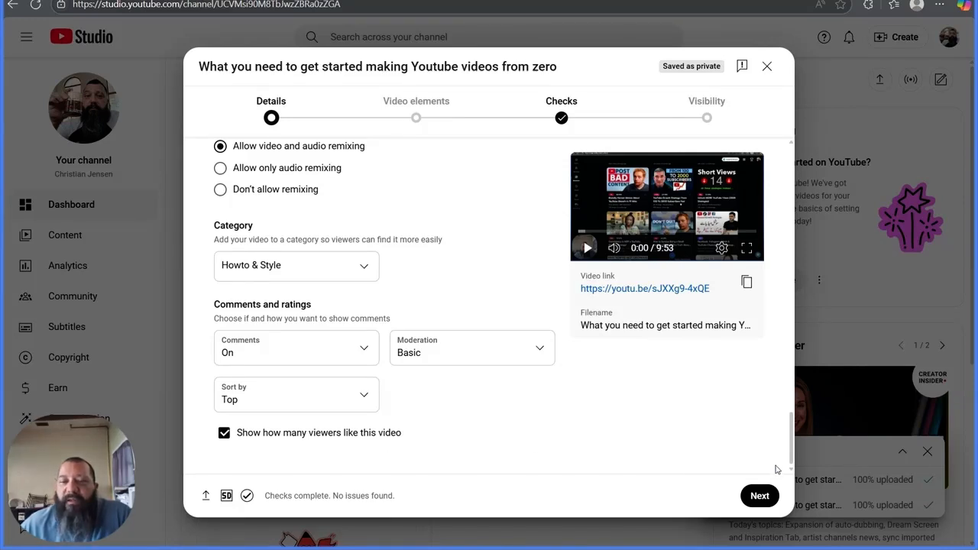
Continue to the video elements and add an end screen from the first template with one video and one subscribe element, then save it.
left_click(758, 496)
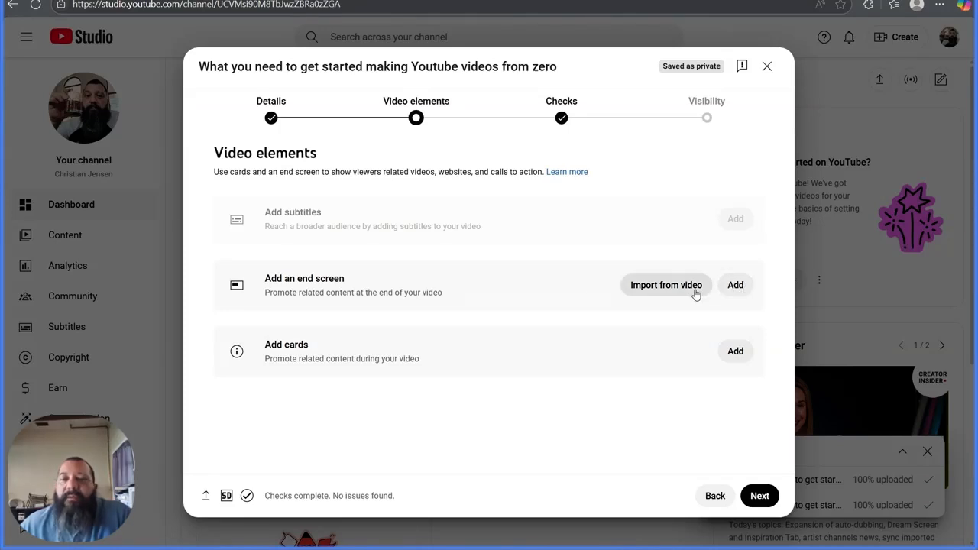
left_click(735, 285)
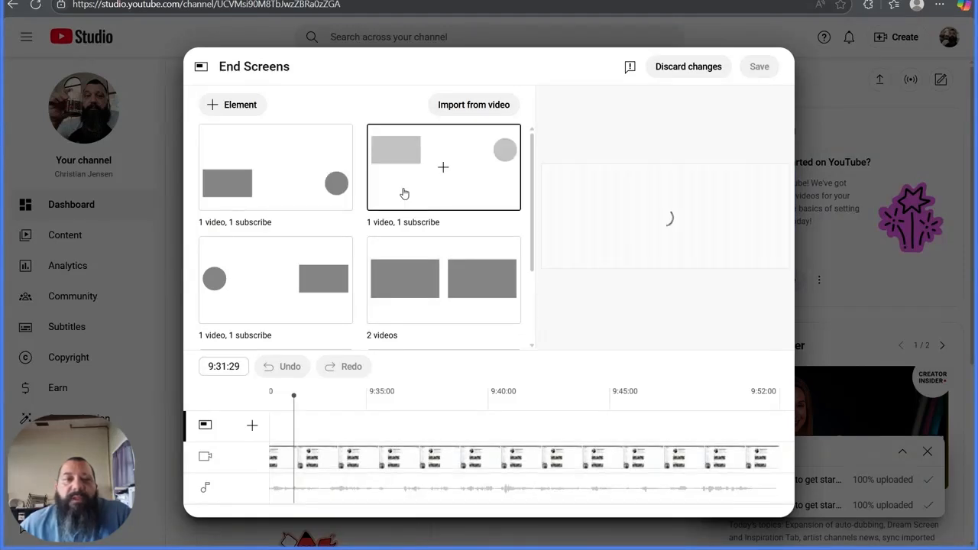
left_click(291, 198)
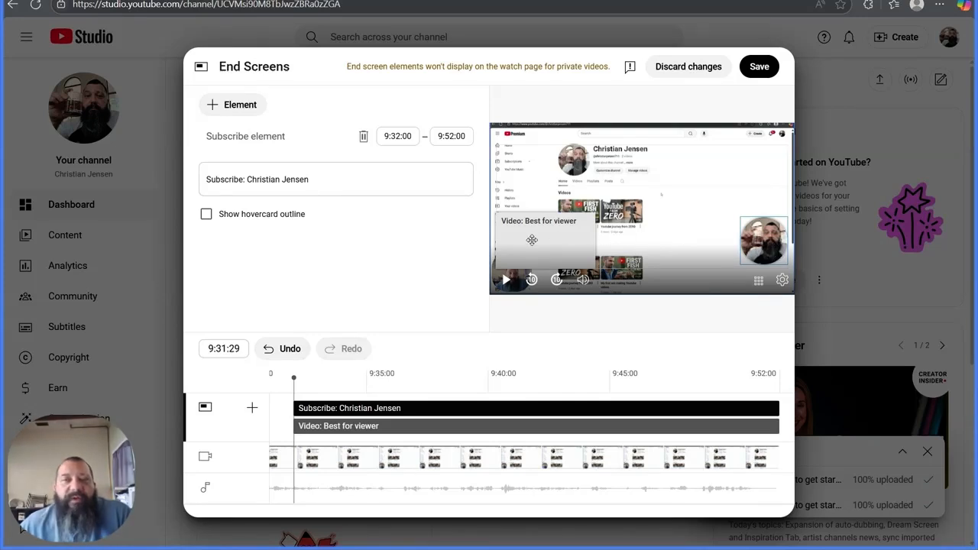
left_click(754, 71)
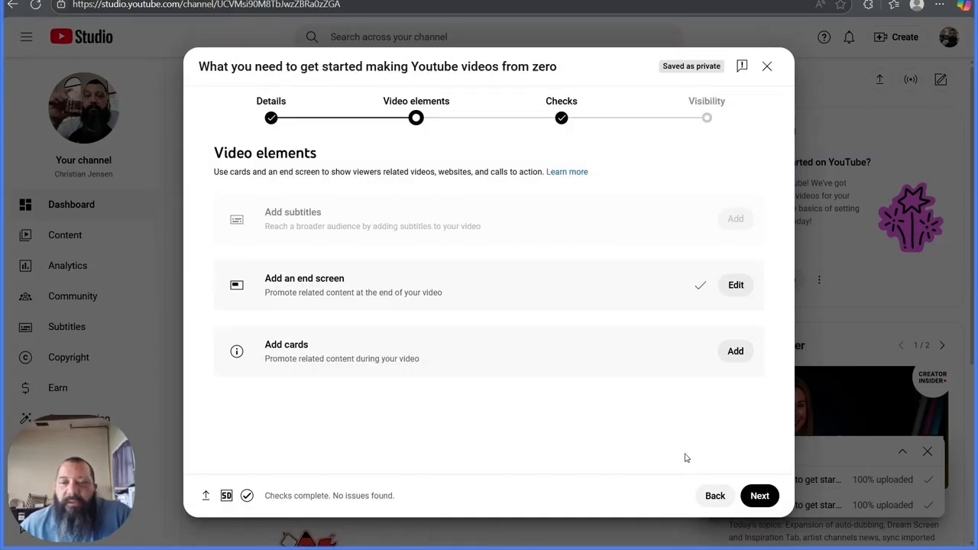
Continue past the video elements and checks, keep the visibility Public without a schedule, publish the video and dismiss the sharing dialog.
left_click(760, 498)
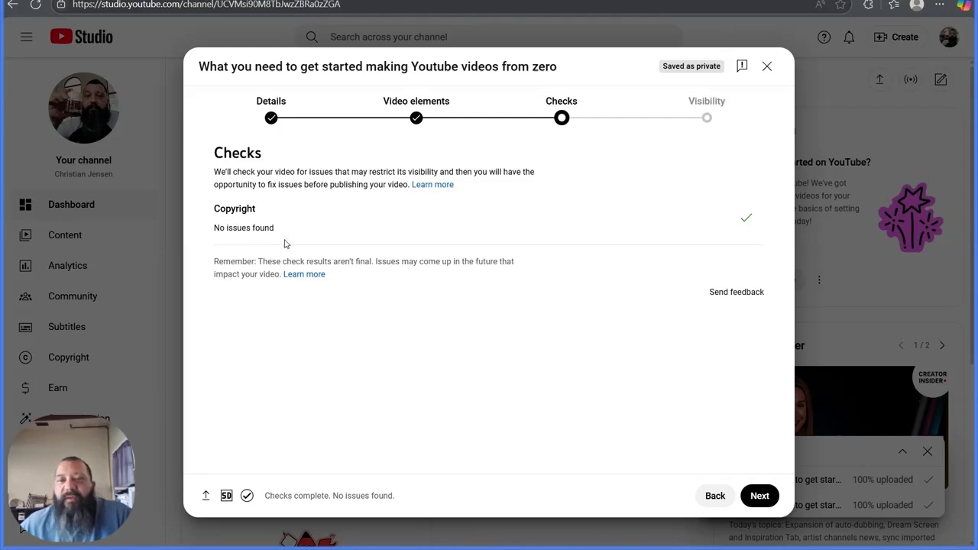
left_click(759, 496)
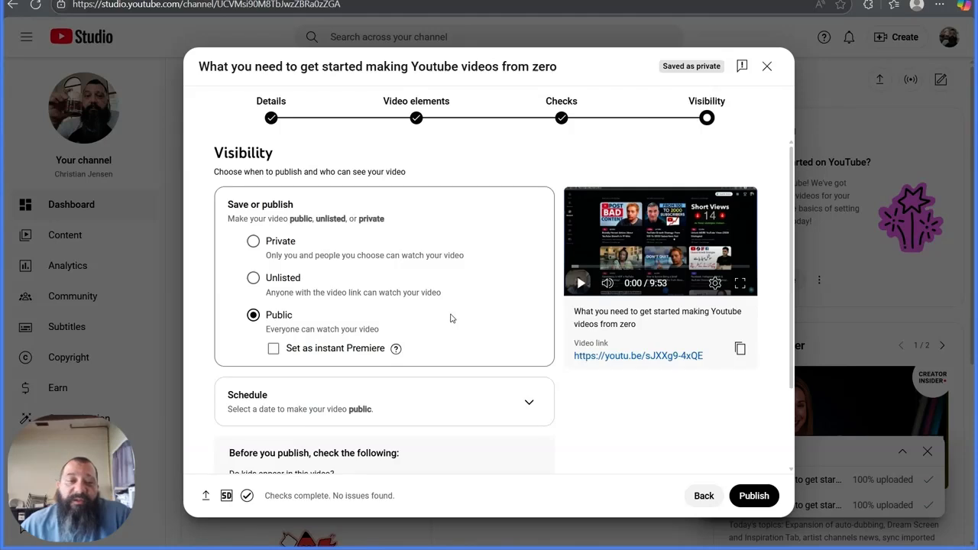
scroll(451, 318, "down", 1)
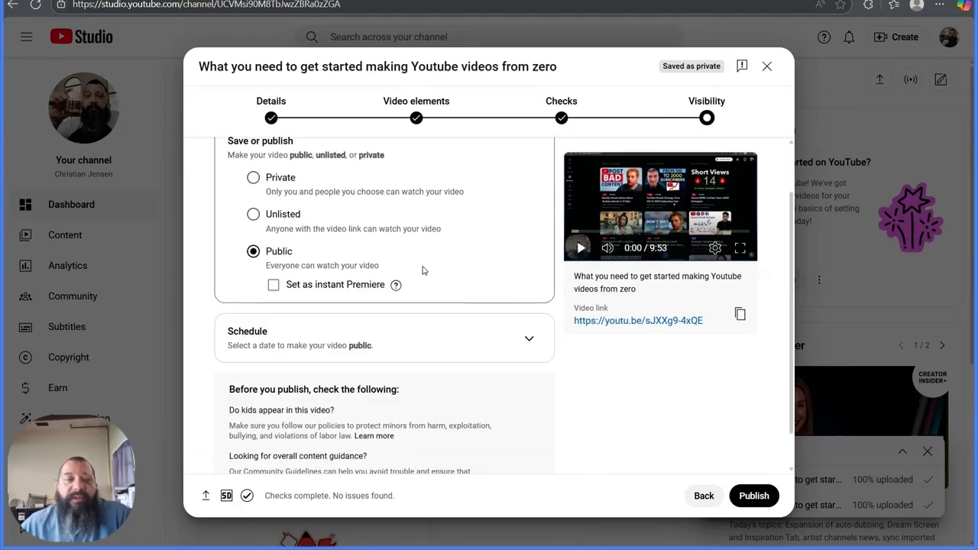
scroll(486, 398, "down", 1)
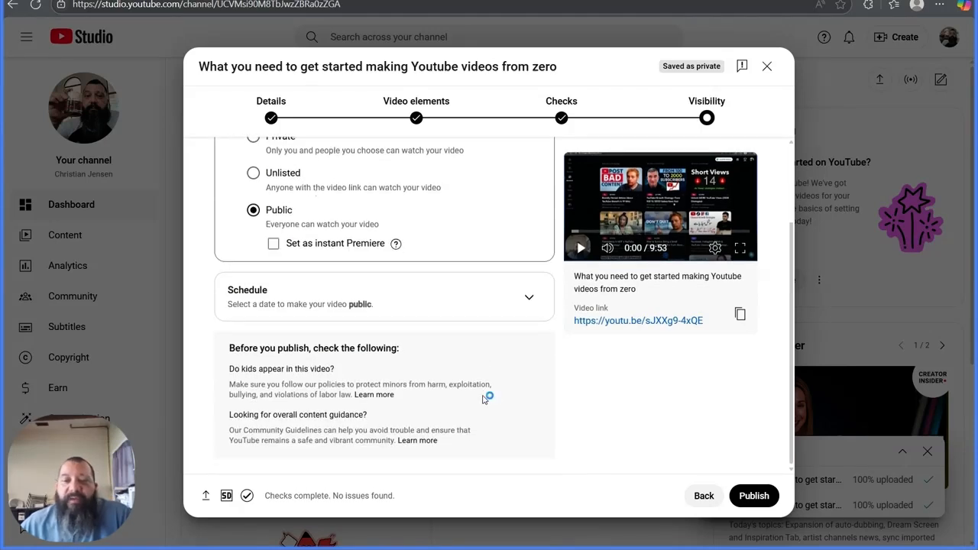
scroll(527, 409, "up", 2)
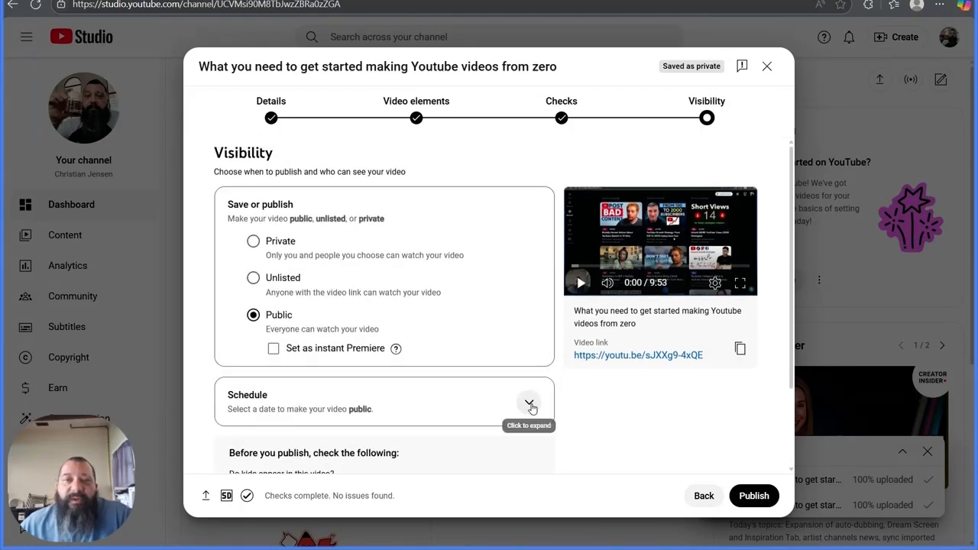
left_click(765, 501)
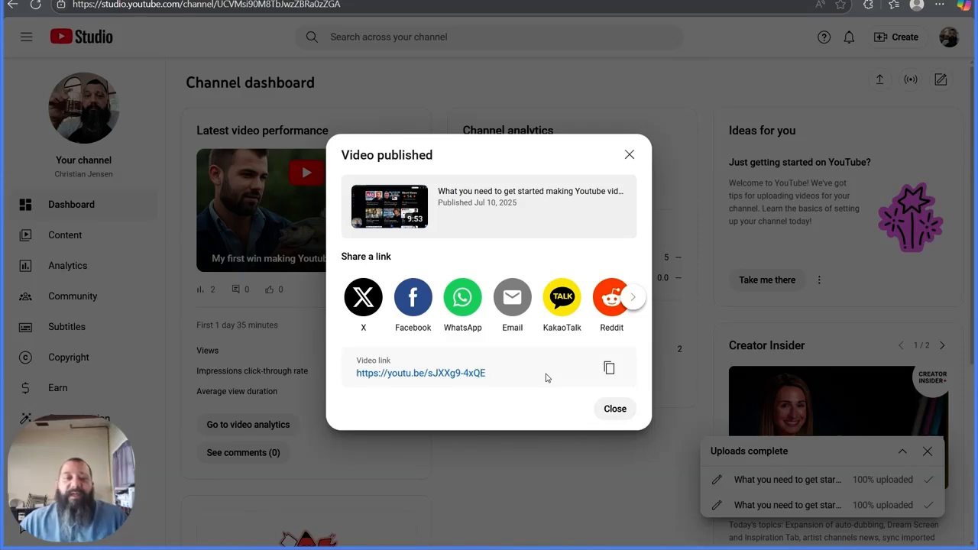
left_click(614, 411)
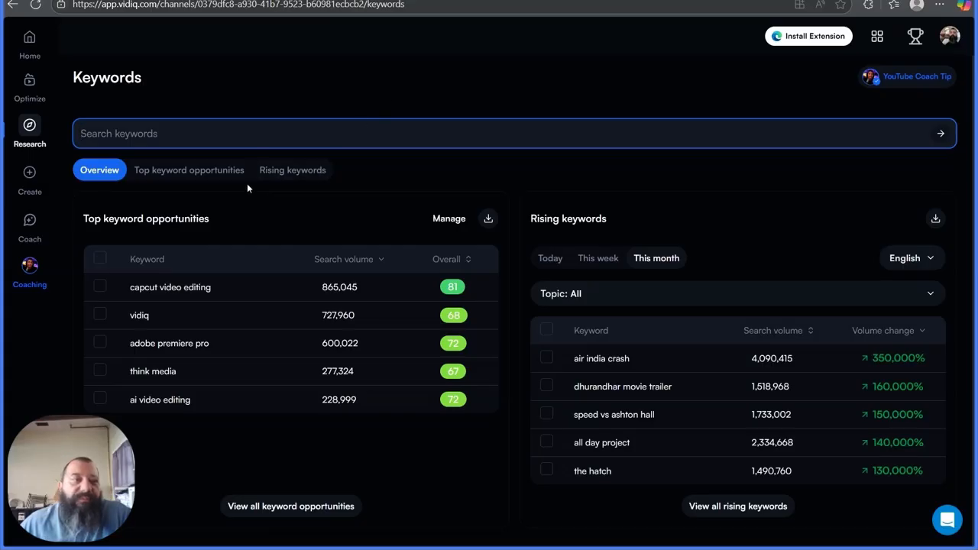
Switch to vidIQ and open the newly published video from its home page for optimization.
left_click(31, 51)
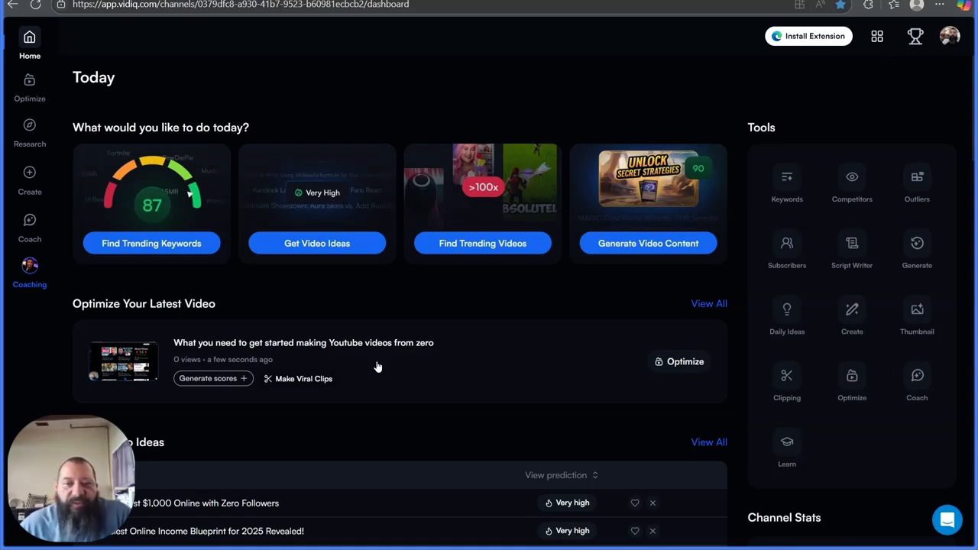
left_click(679, 363)
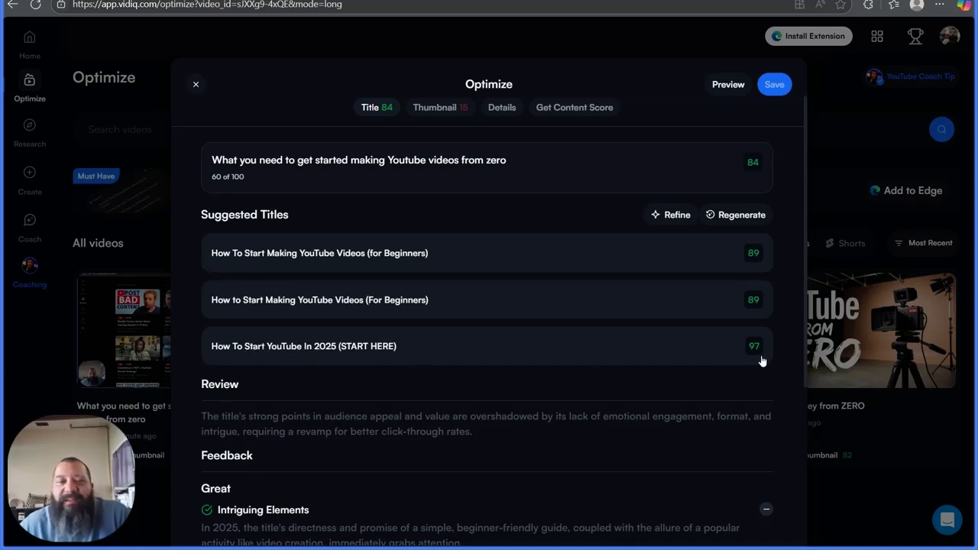
Try the suggested title "How To Start YouTube In 2025 (START HERE)" and review its feedback.
left_click(369, 346)
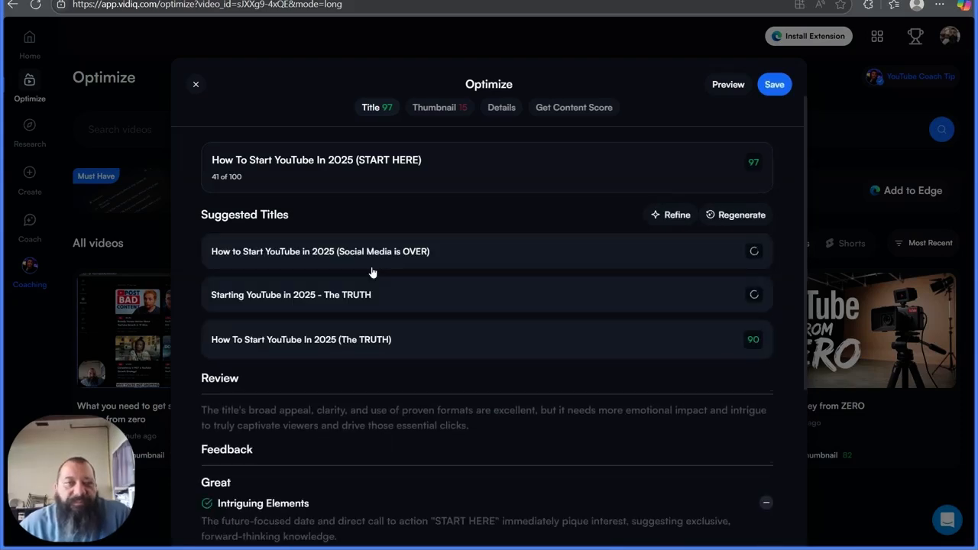
scroll(459, 306, "down", 2)
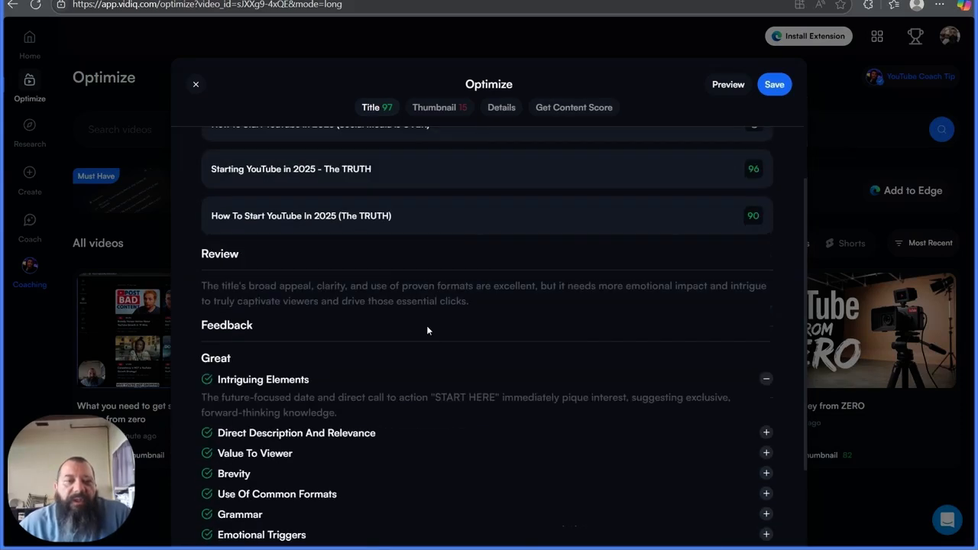
scroll(418, 329, "down", 2)
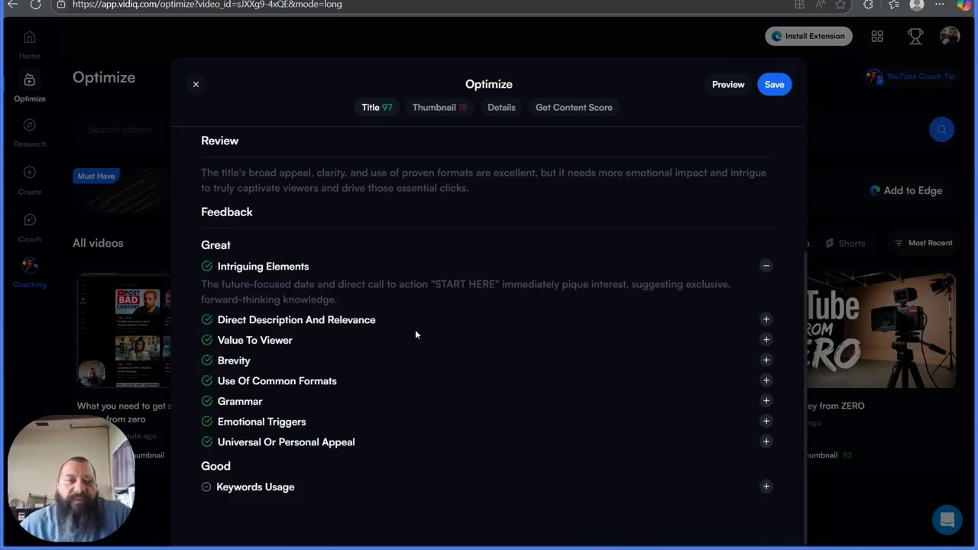
scroll(416, 334, "up", 4)
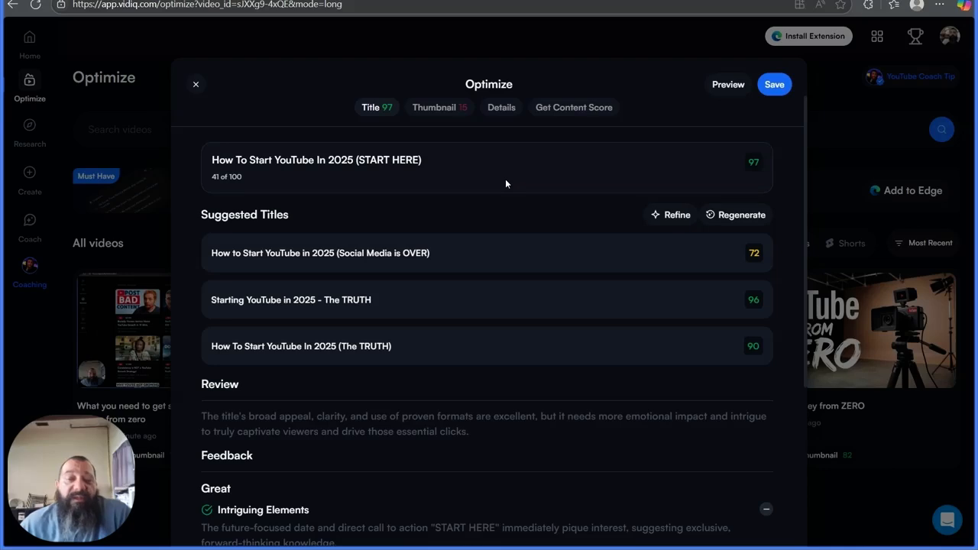
Review the score and feedback for the video's current thumbnail and open the Smart Thumbnail Builder.
left_click(439, 108)
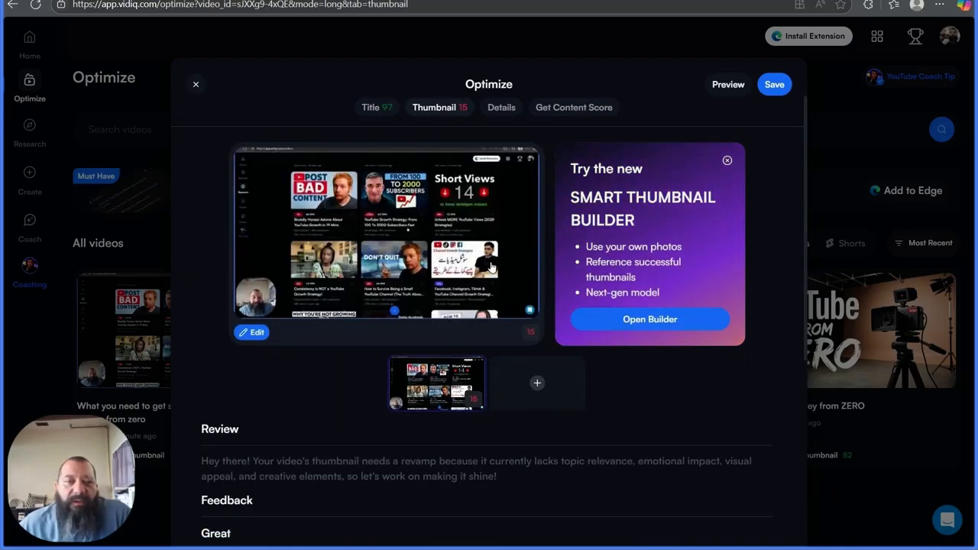
scroll(485, 279, "down", 3)
scroll(413, 299, "up", 2)
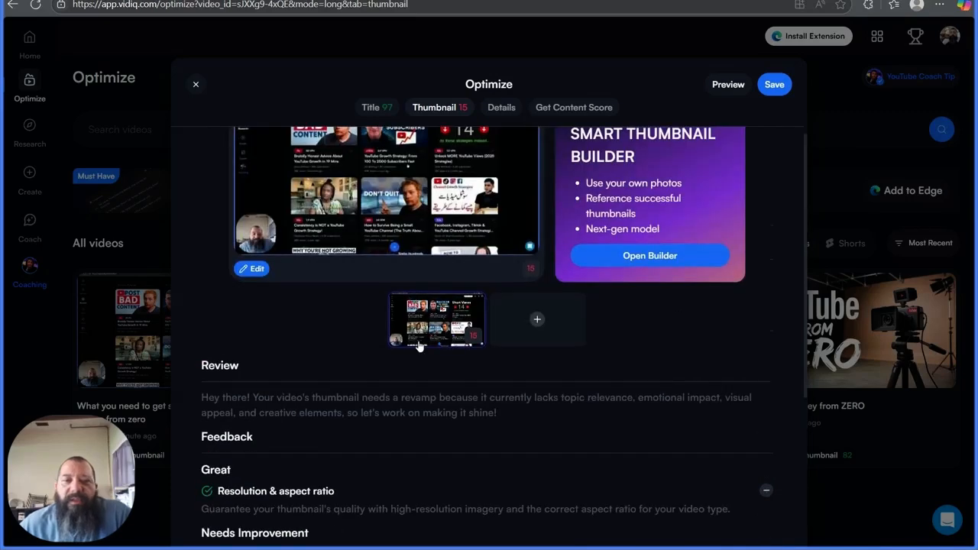
scroll(412, 336, "up", 2)
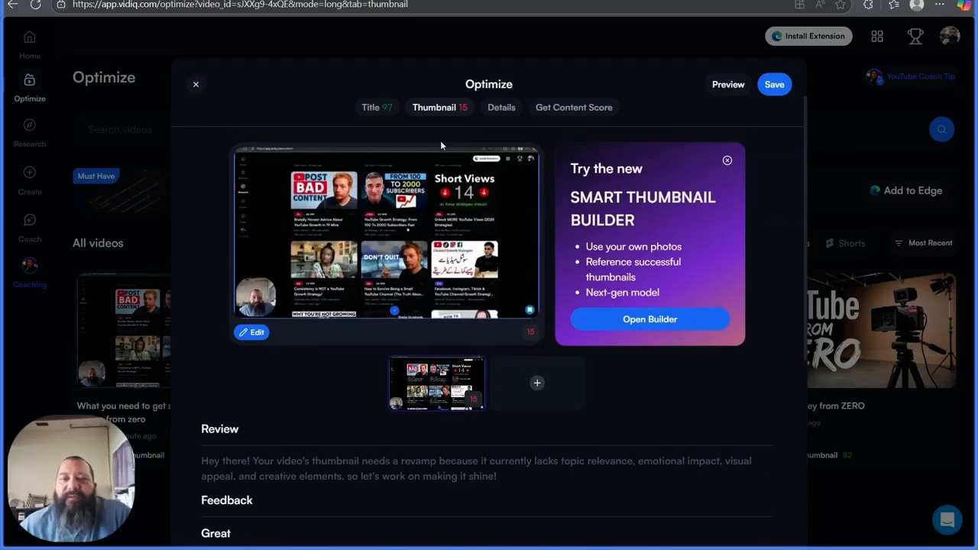
left_click(642, 321)
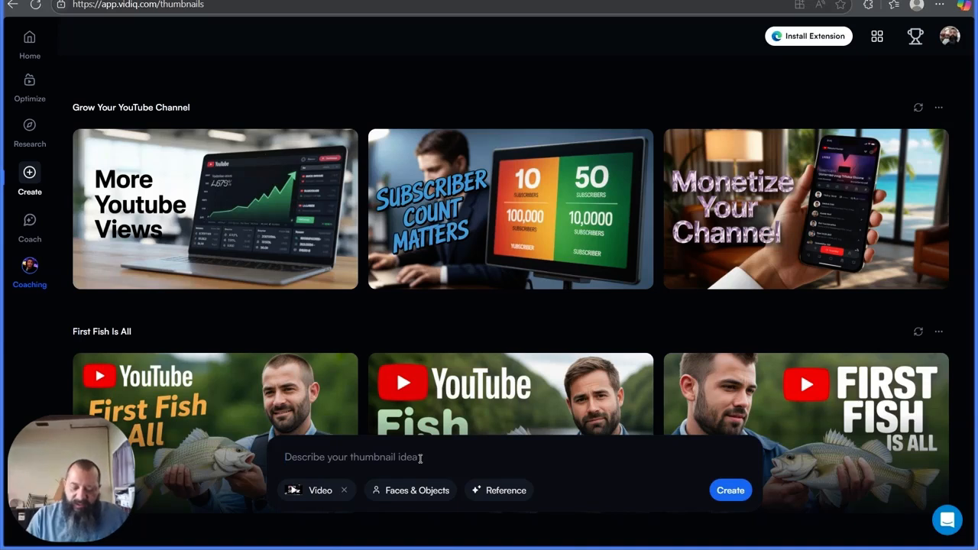
Generate thumbnail ideas from the description "starting youtube channel from zero".
type("start")
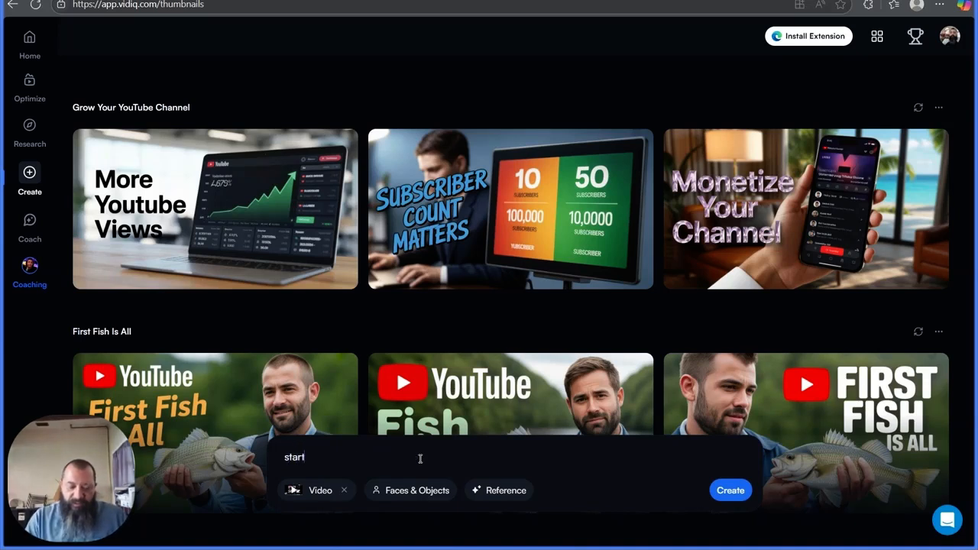
type("ing youtub")
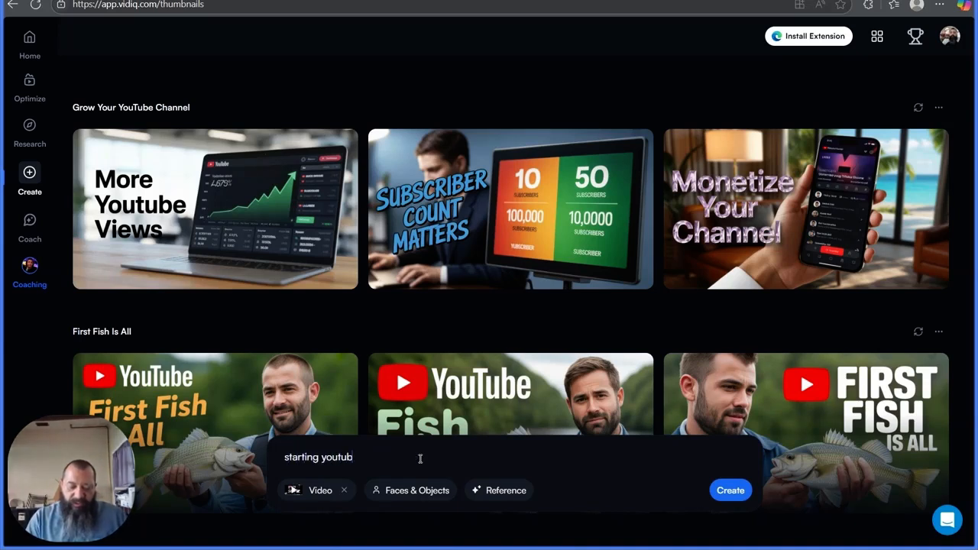
type("e channel")
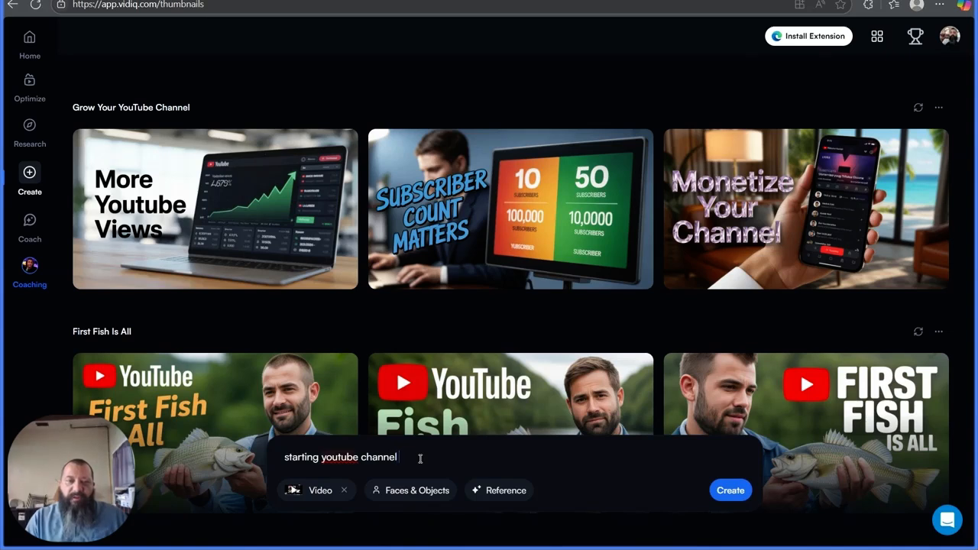
type(" from zero")
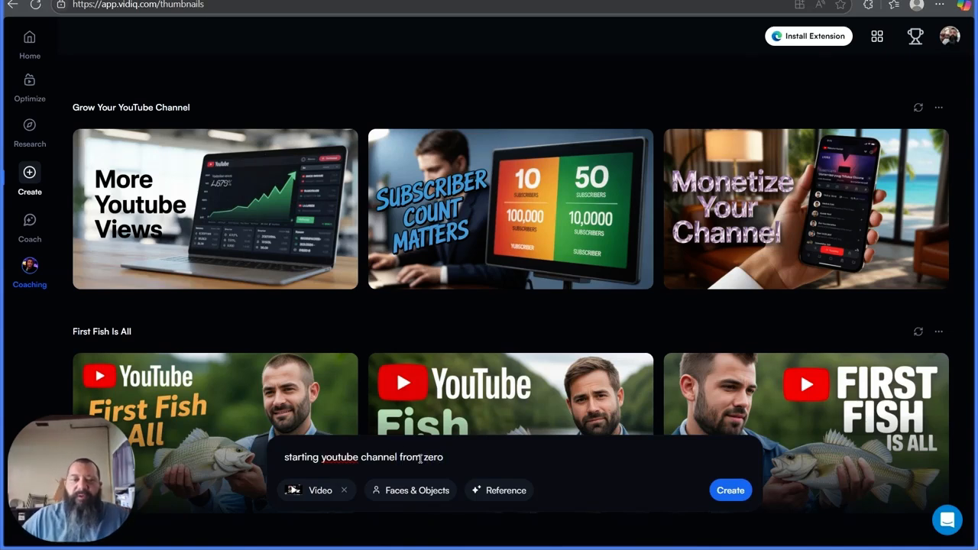
left_click(726, 492)
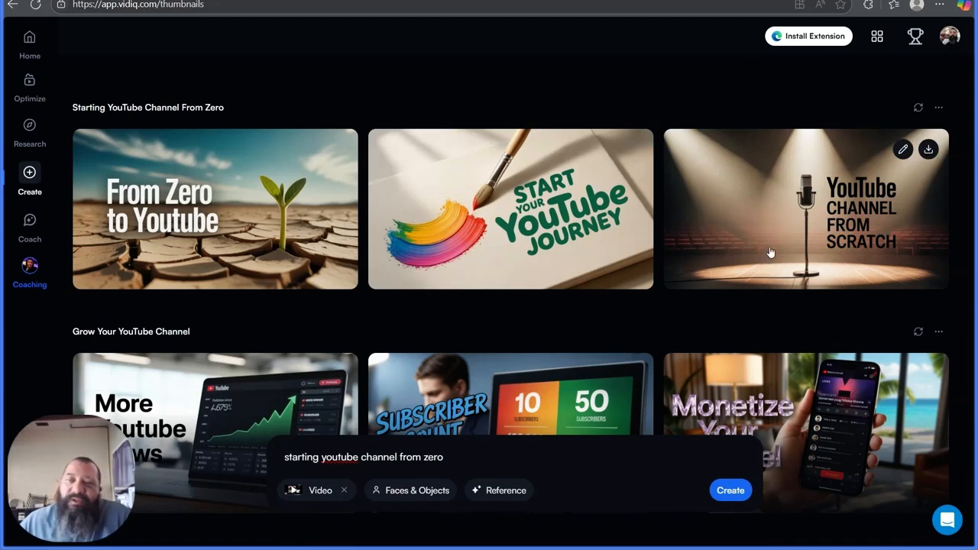
Inspect the generated microphone thumbnail reading "YouTube Channel From Scratch" in the editor, leave it unedited and download it.
left_click(813, 220)
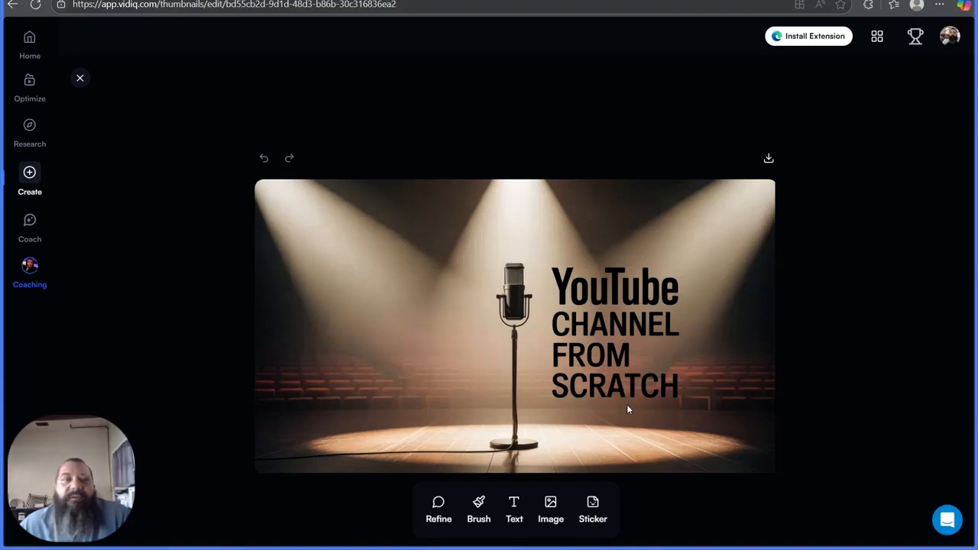
left_click(80, 79)
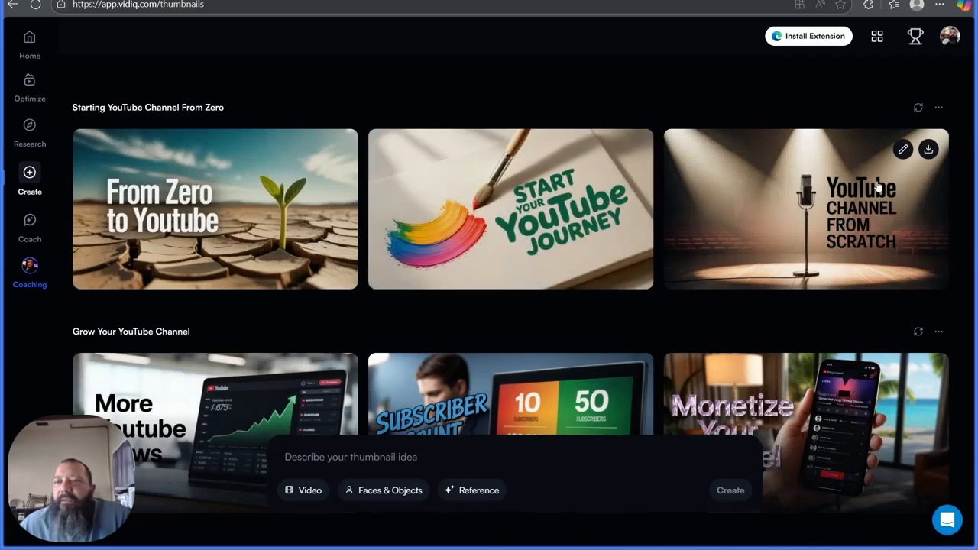
left_click(928, 149)
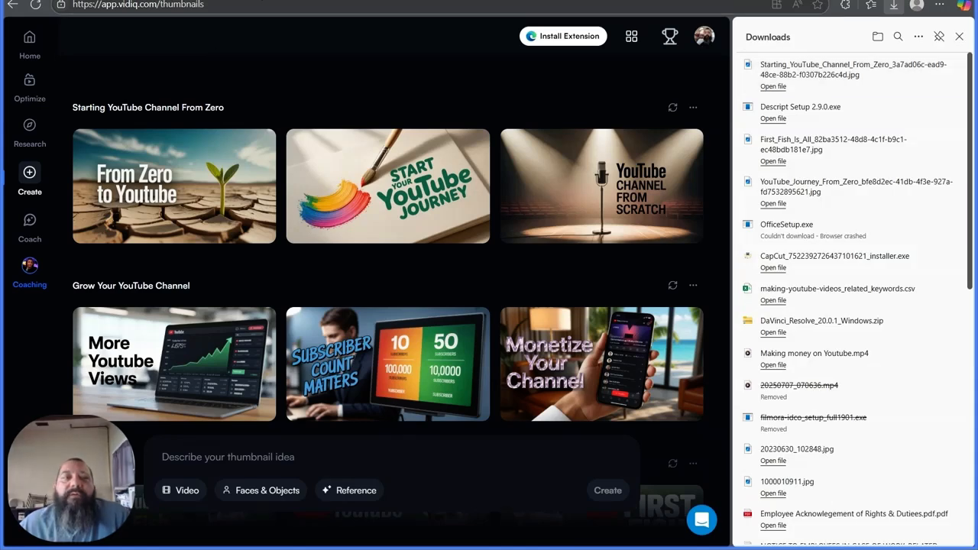
Switch to YouTube Studio and open the details of the published video "What you need to get started making Youtube videos from zero".
left_click(260, 0)
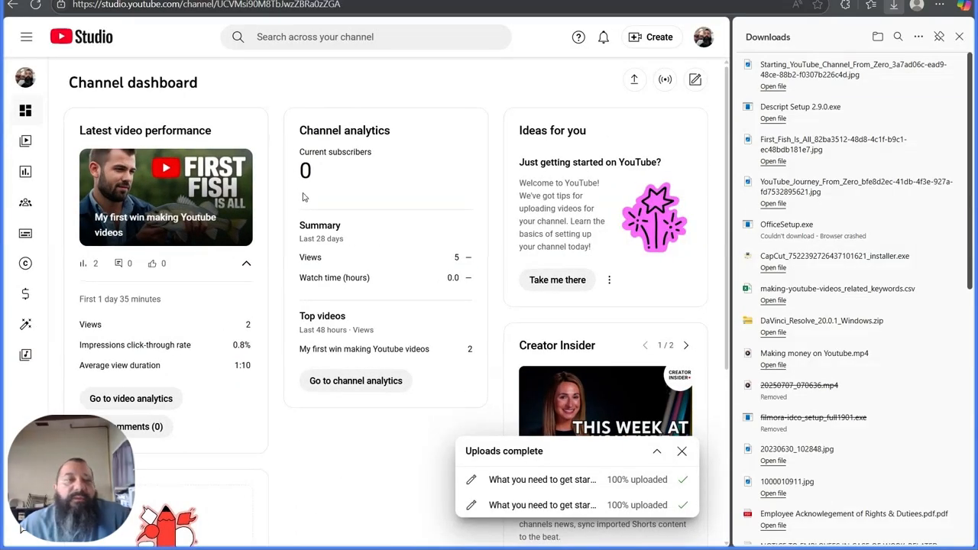
left_click(26, 141)
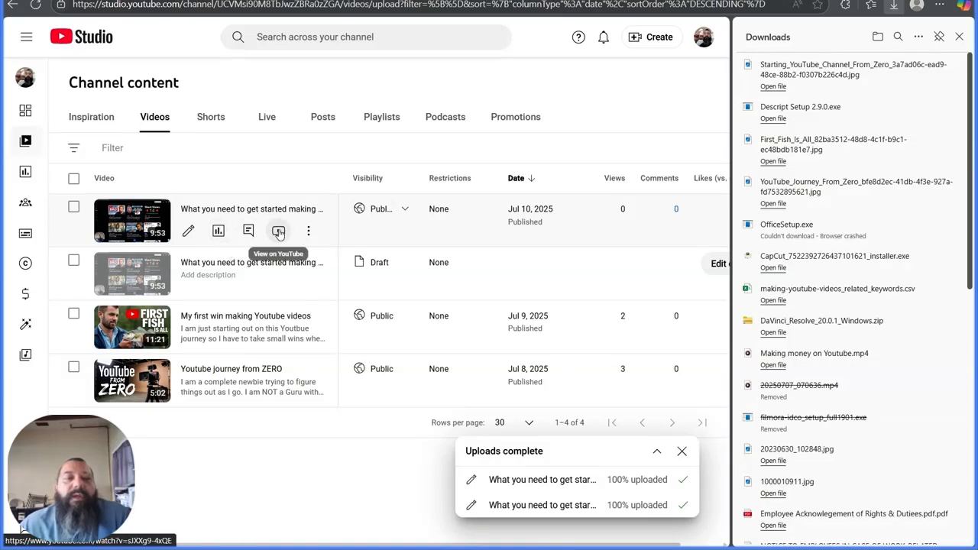
left_click(193, 234)
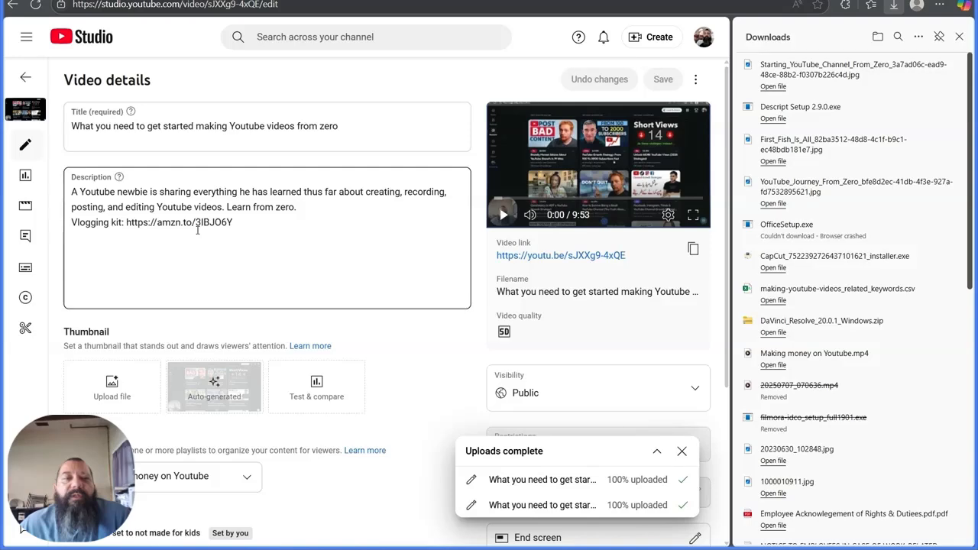
Upload the downloaded Starting_YouTube_Channel_From_Zero image as the video's thumbnail, save the changes and close the upload notice and downloads list.
scroll(208, 232, "down", 3)
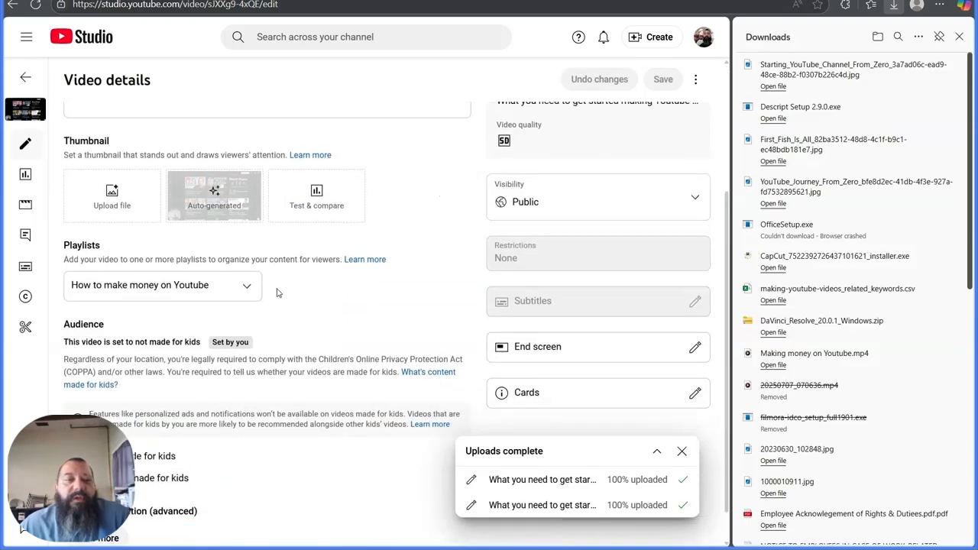
left_click(113, 198)
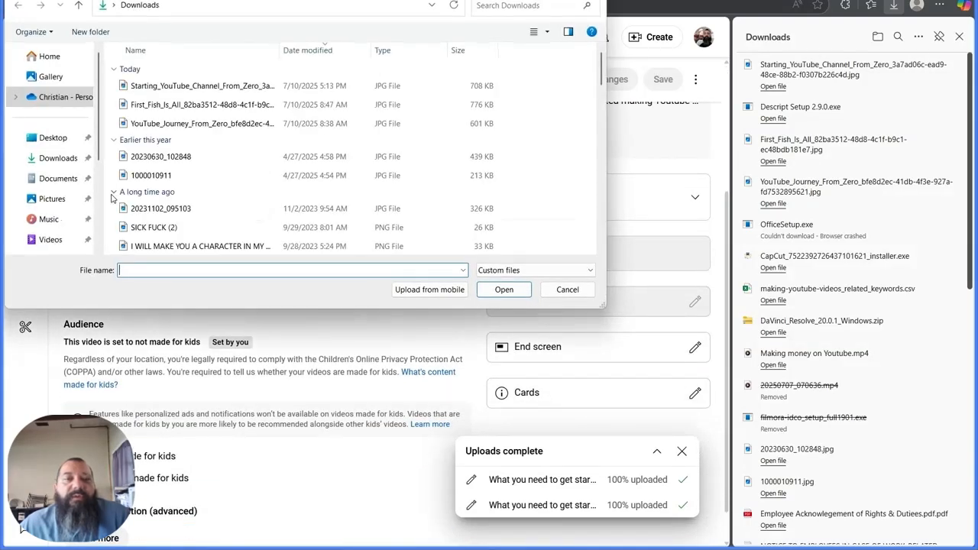
left_click(194, 92)
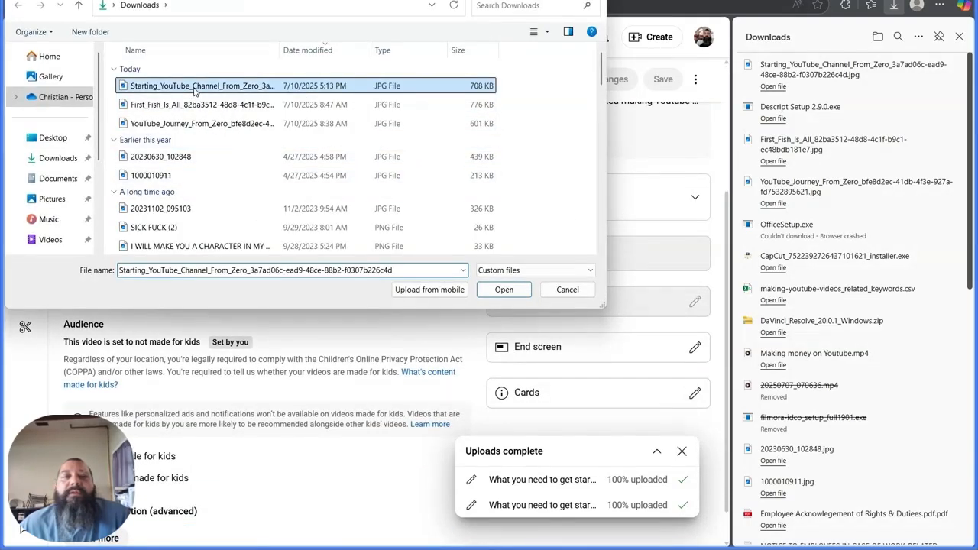
left_click(503, 290)
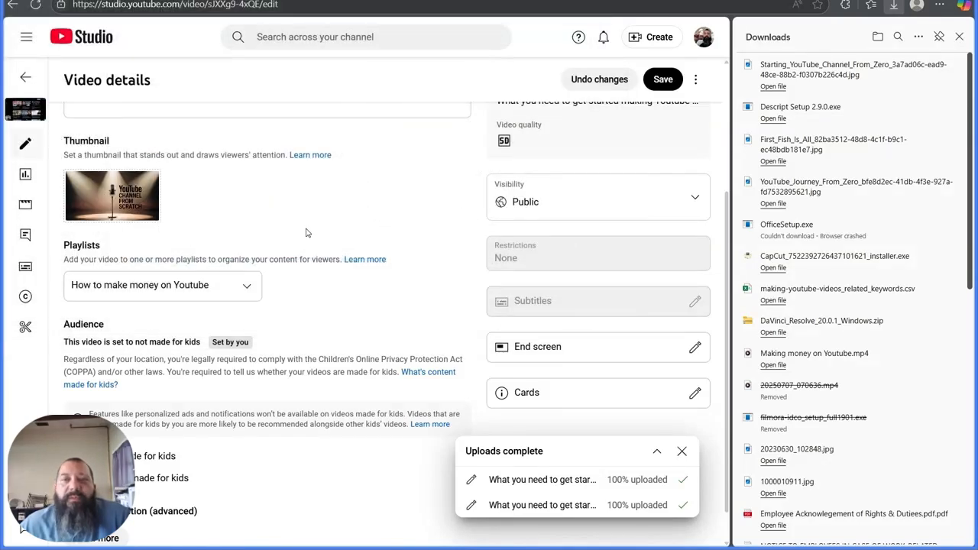
left_click(662, 82)
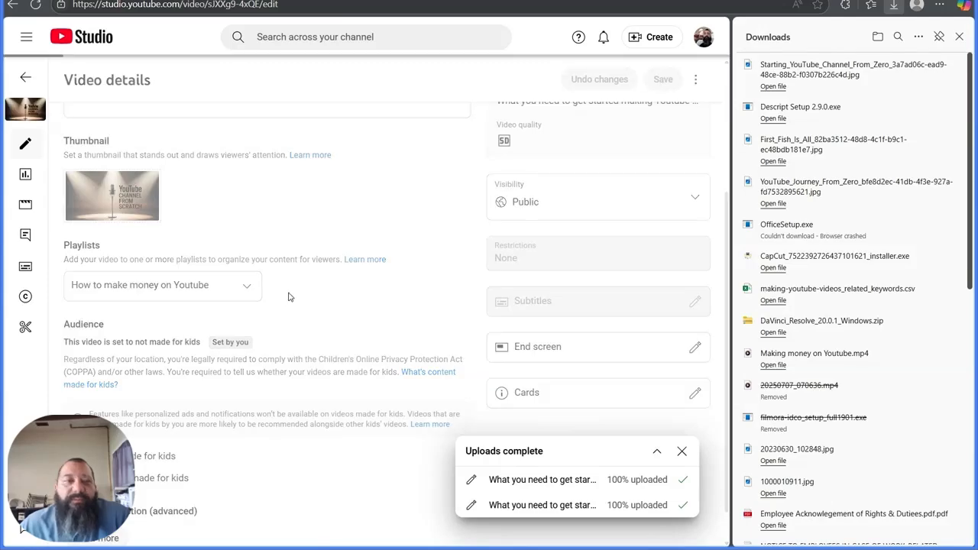
left_click(681, 451)
scroll(226, 310, "up", 3)
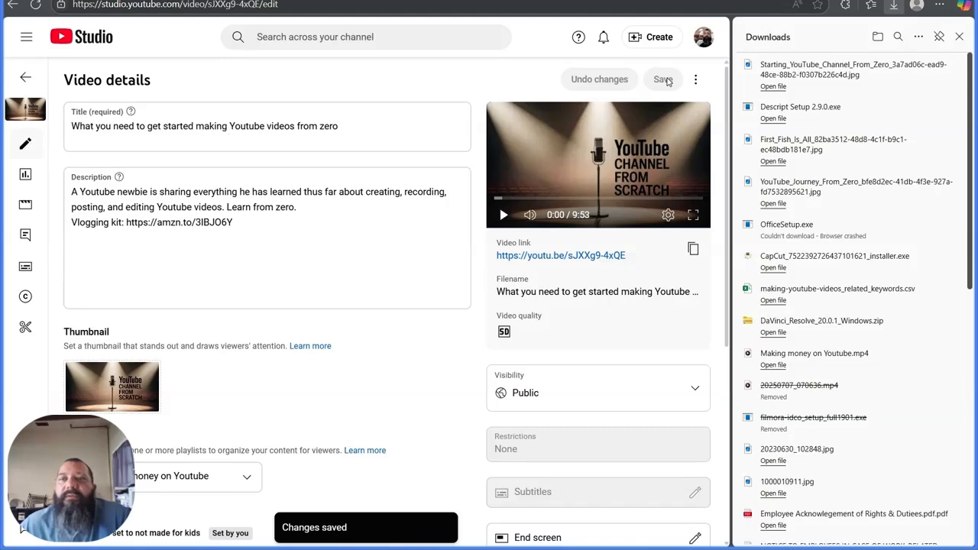
left_click(960, 37)
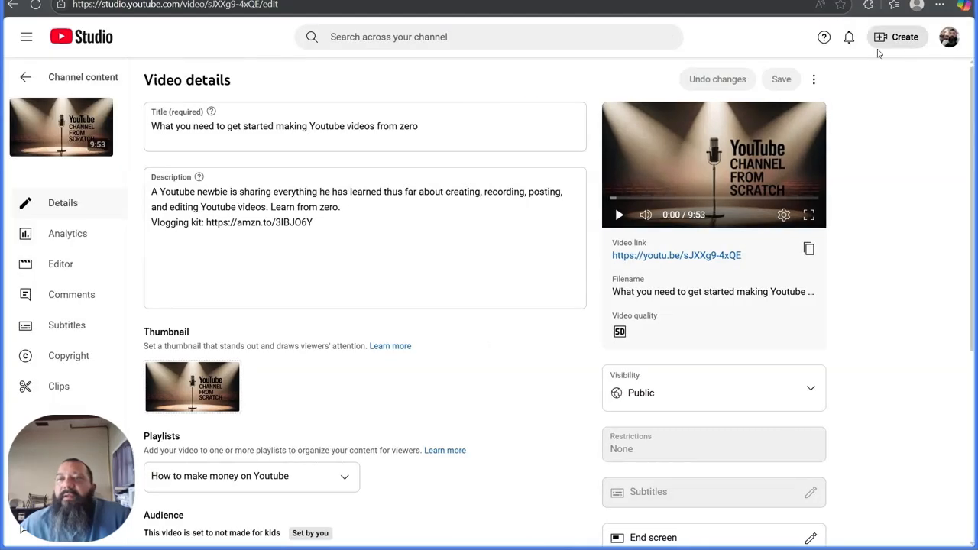
Open the public channel page to check the video's new thumbnail.
left_click(950, 38)
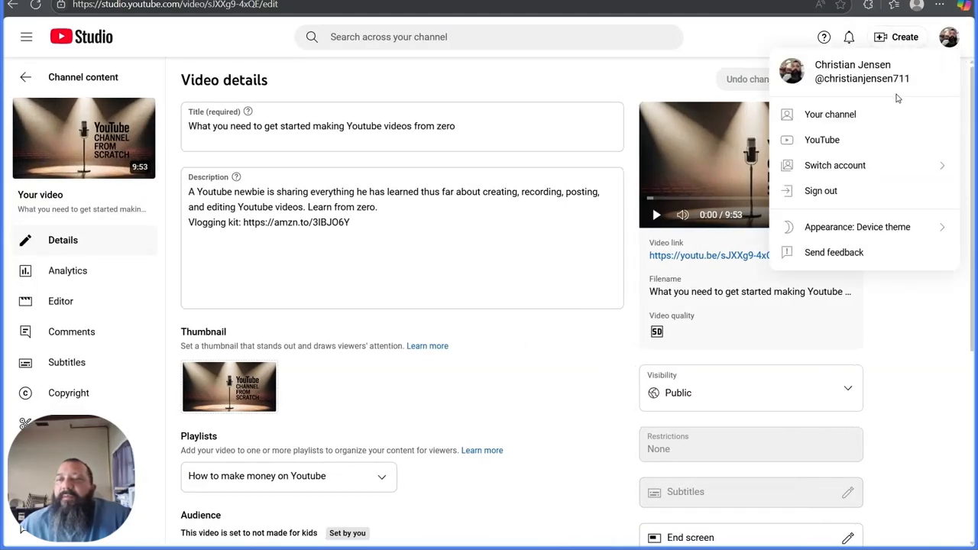
left_click(848, 116)
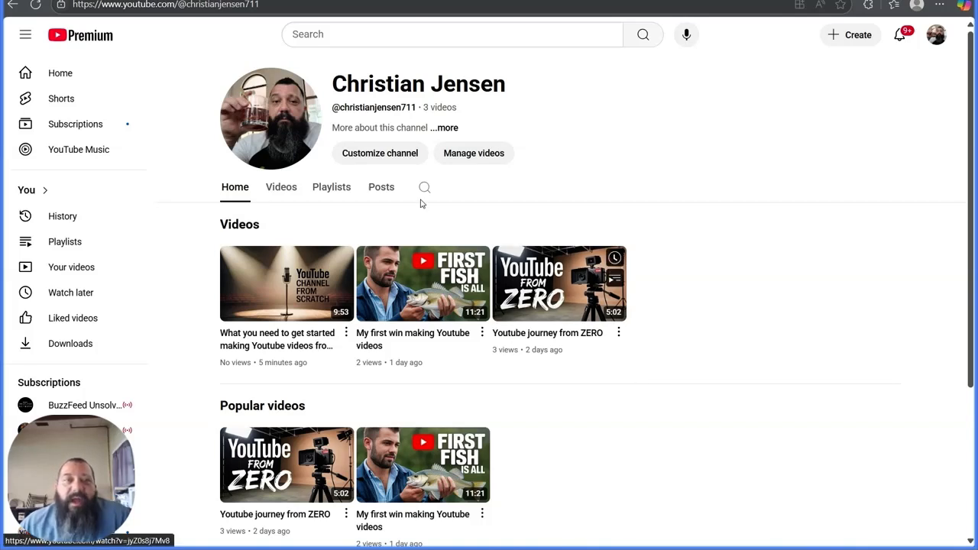
Switch to vidIQ, open the latest video for optimization and save the suggested title "How To Start YouTube In 2025 (START HERE)".
left_click(229, 1)
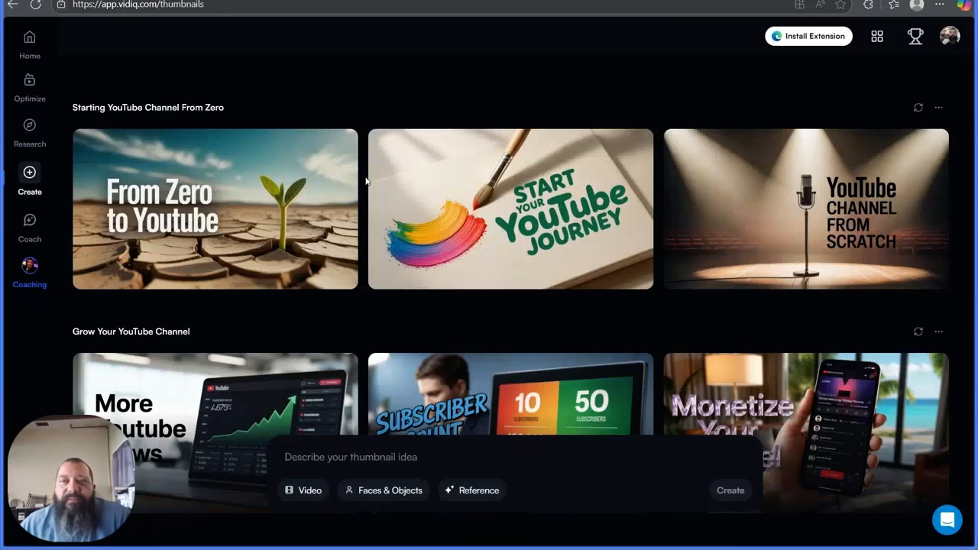
left_click(31, 89)
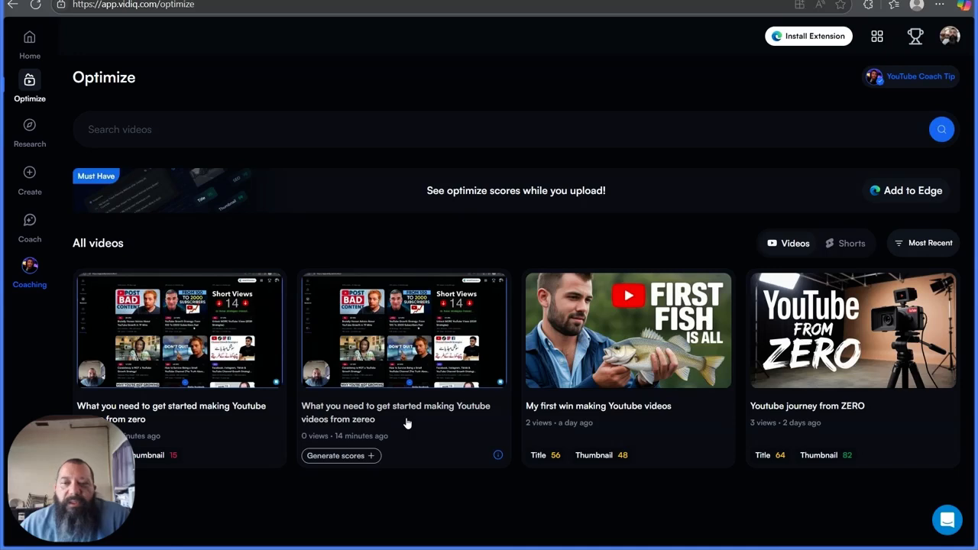
left_click(30, 44)
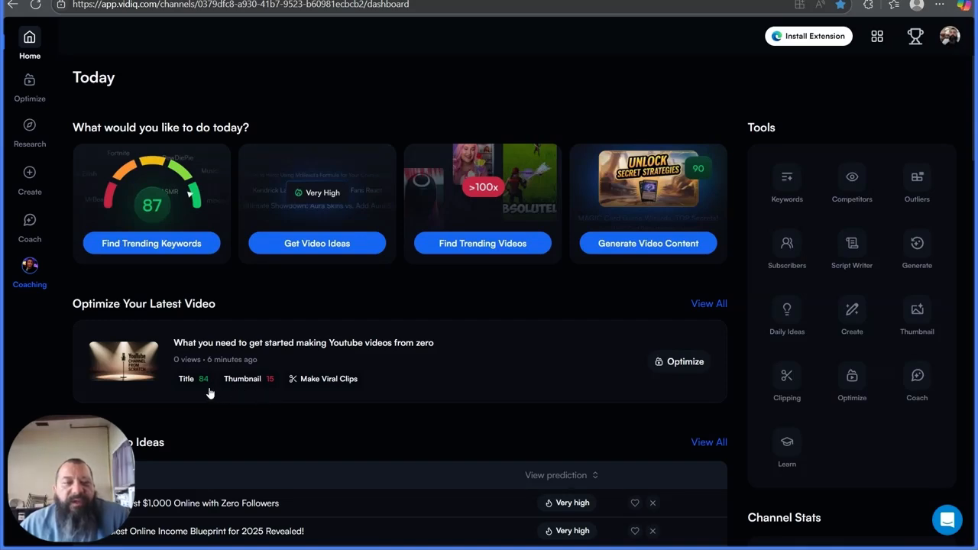
left_click(678, 362)
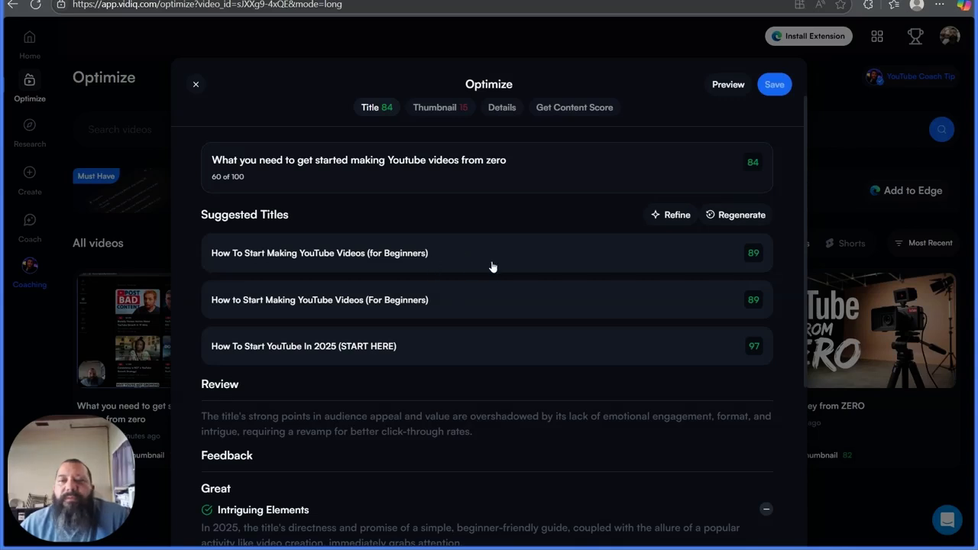
left_click(415, 349)
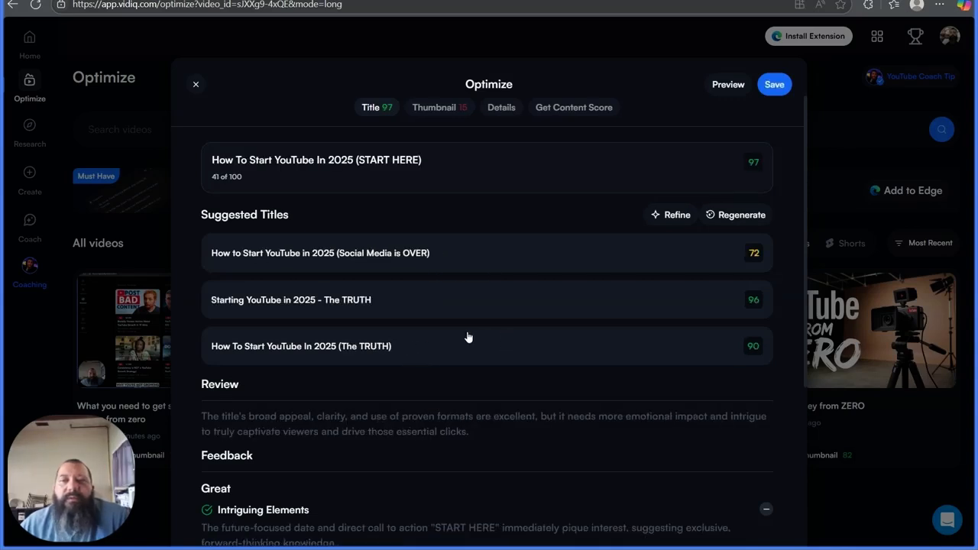
left_click(778, 85)
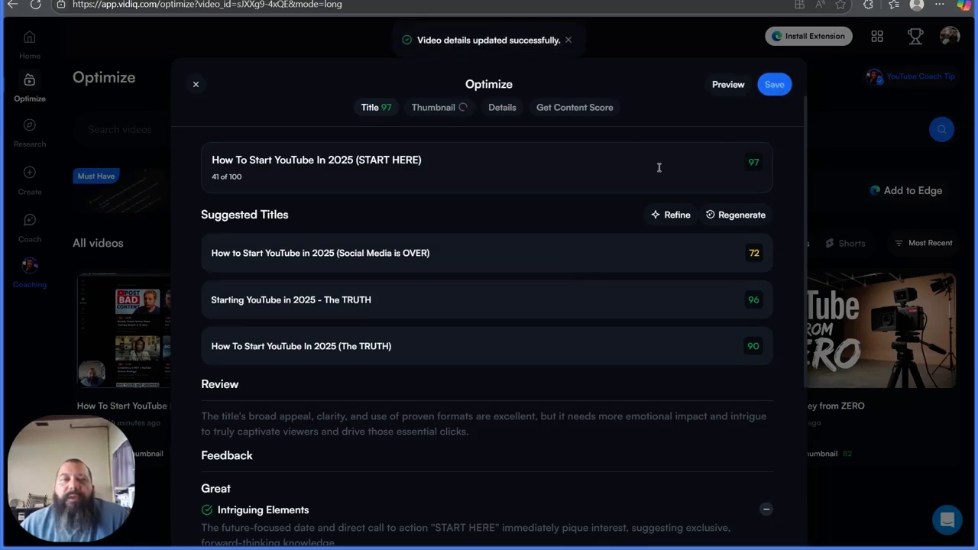
Review the video's thumbnail feedback, expanding the Topic Match and Emotional Triggers notes.
left_click(453, 108)
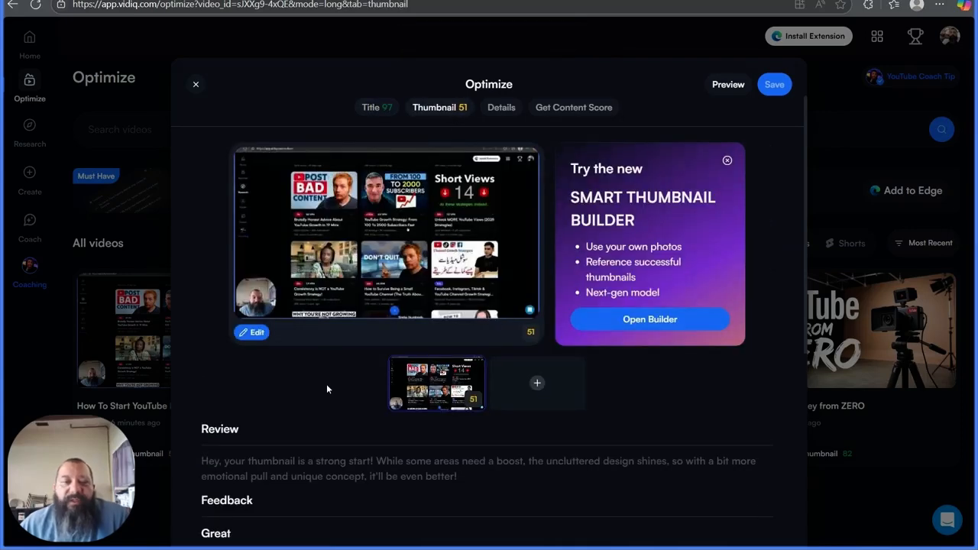
scroll(326, 389, "down", 5)
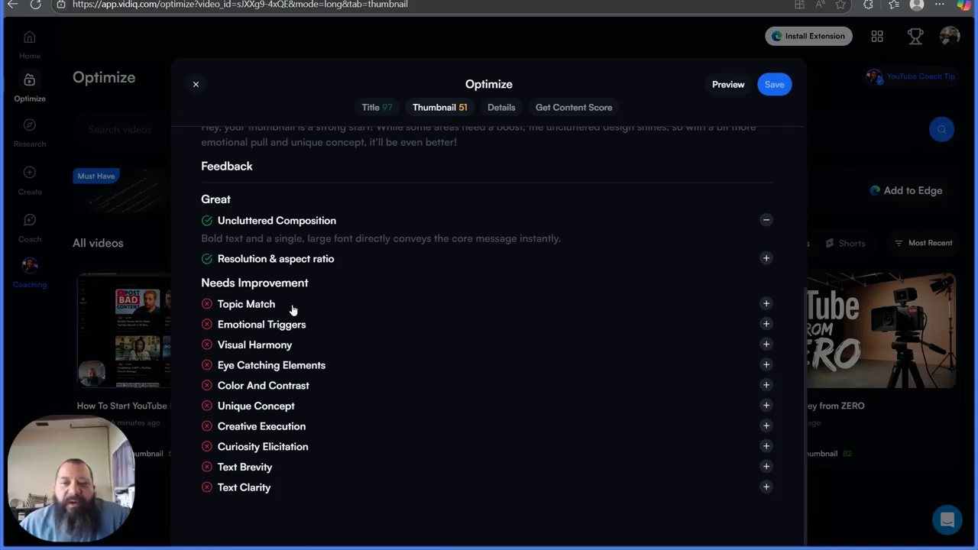
left_click(765, 304)
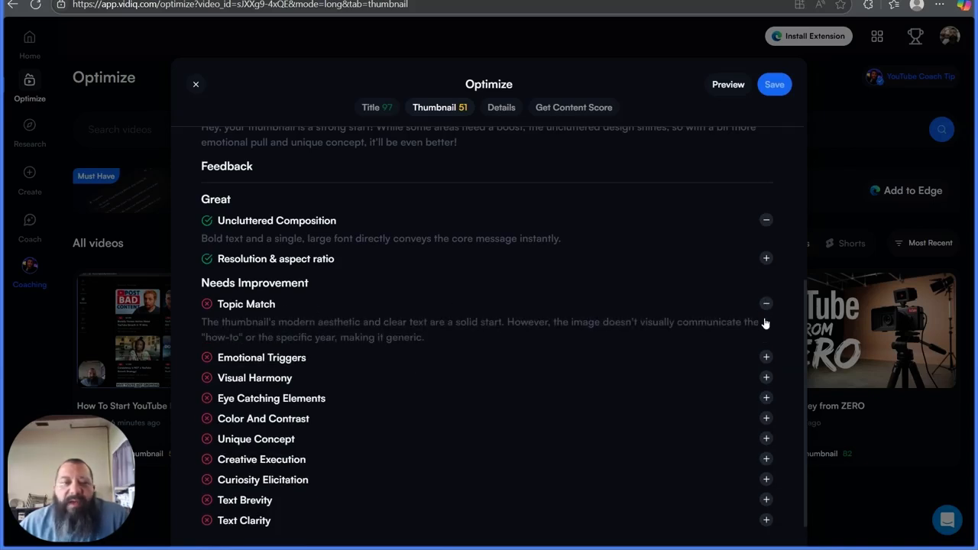
left_click(766, 358)
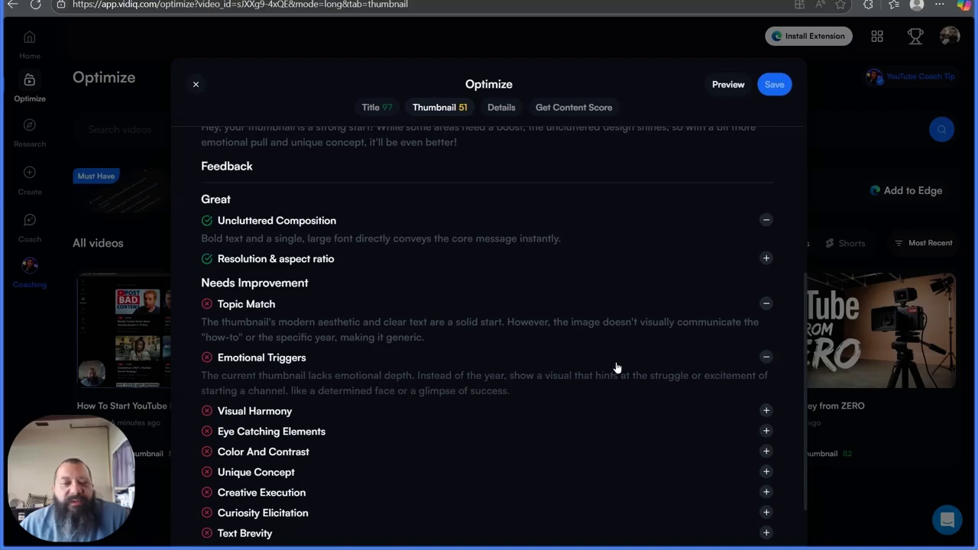
scroll(607, 367, "down", 1)
scroll(607, 369, "up", 1)
scroll(607, 369, "up", 4)
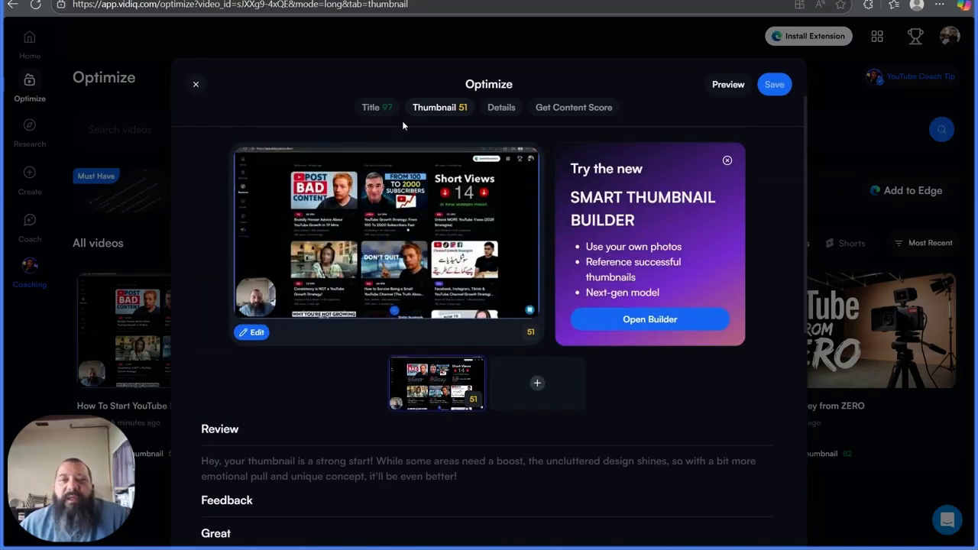
In the video's details, add the recommended tags video editing, content ideas, earn money, content creation, youtube growth and youtube tips.
left_click(503, 108)
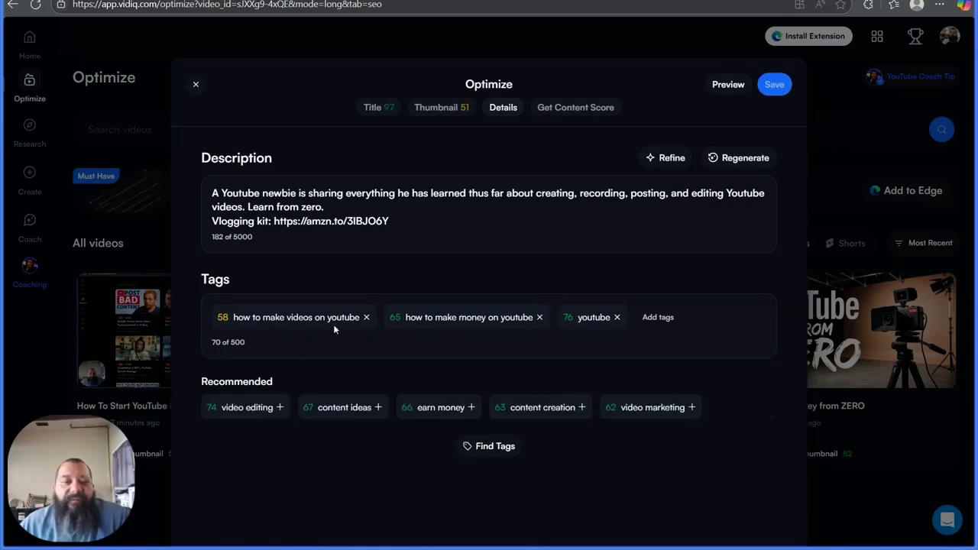
left_click(279, 409)
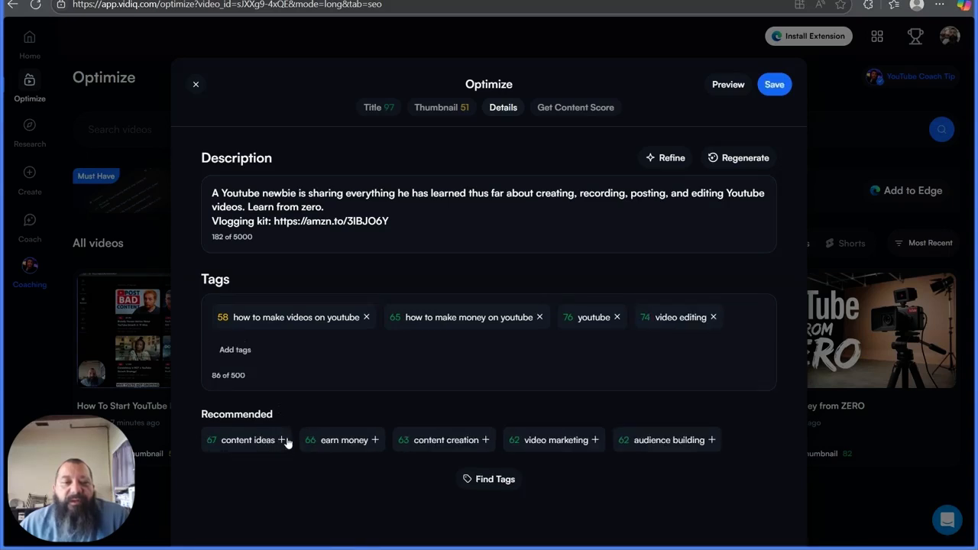
left_click(282, 442)
left_click(280, 440)
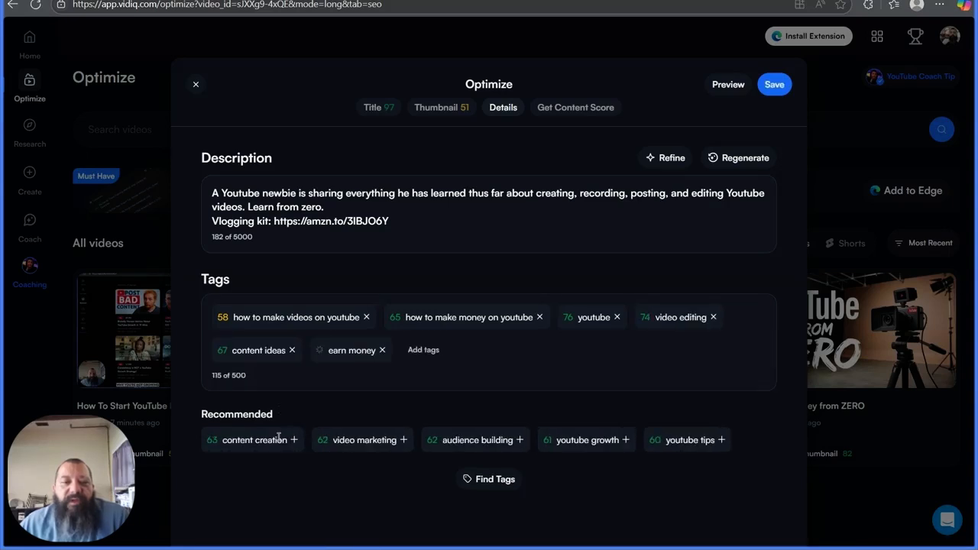
left_click(293, 441)
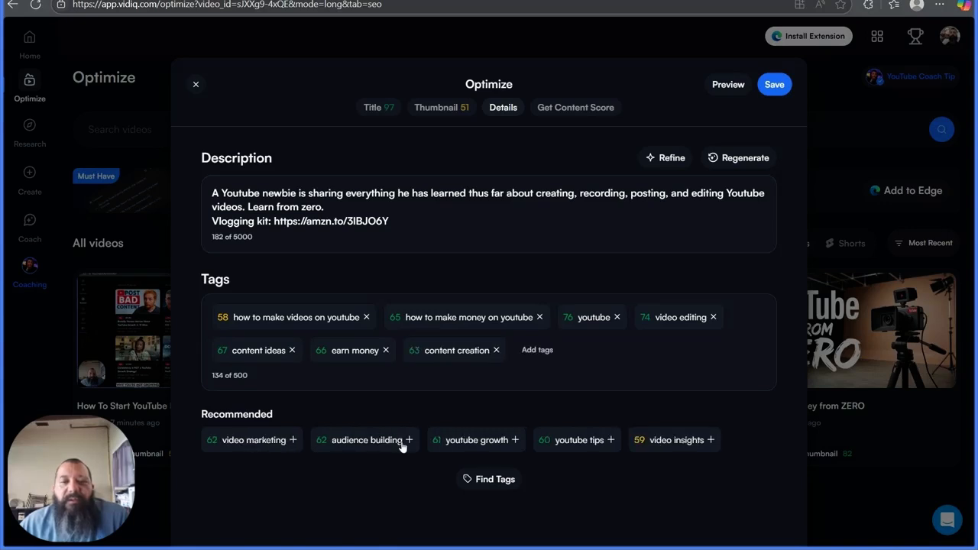
left_click(515, 441)
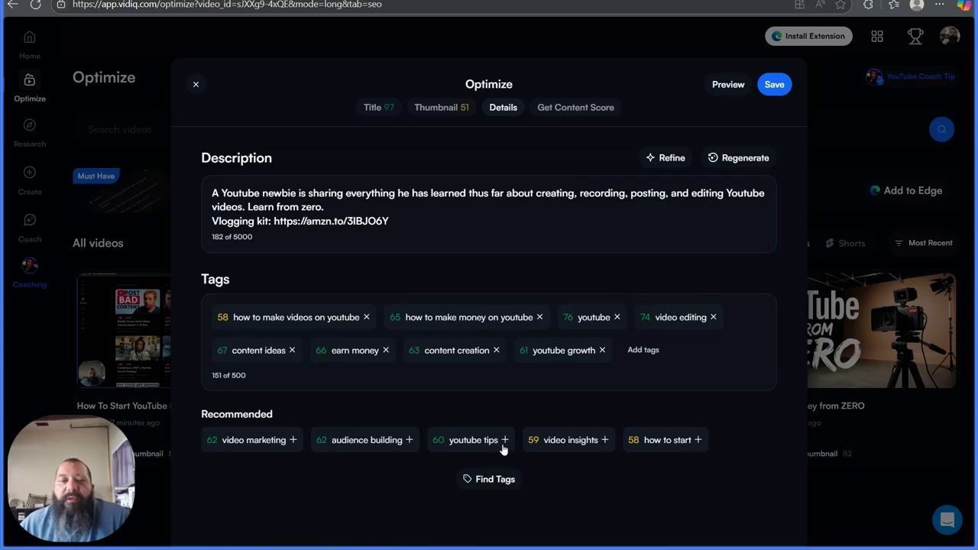
left_click(505, 440)
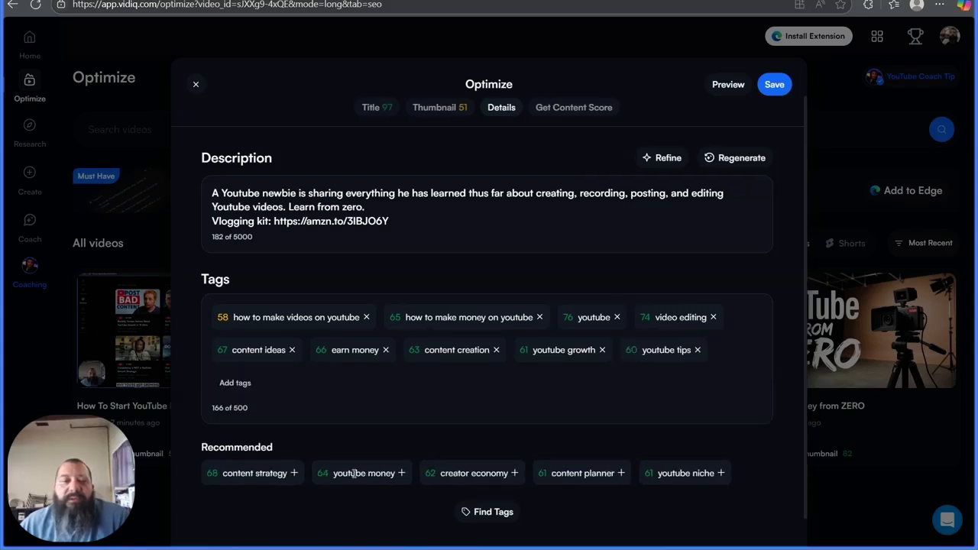
Add the recommended tags content strategy, engagement tips, editing techniques, engagement strategies and youtube revenue.
left_click(293, 473)
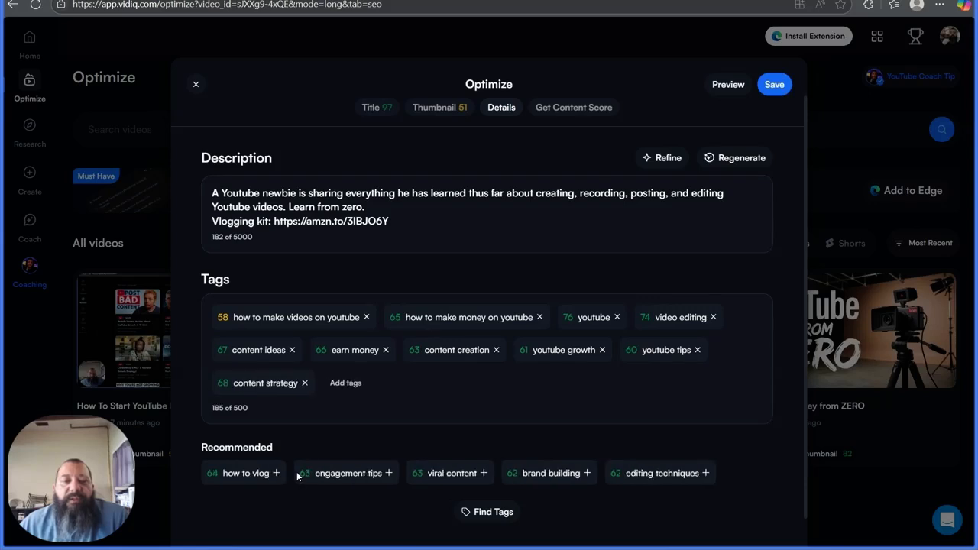
left_click(388, 473)
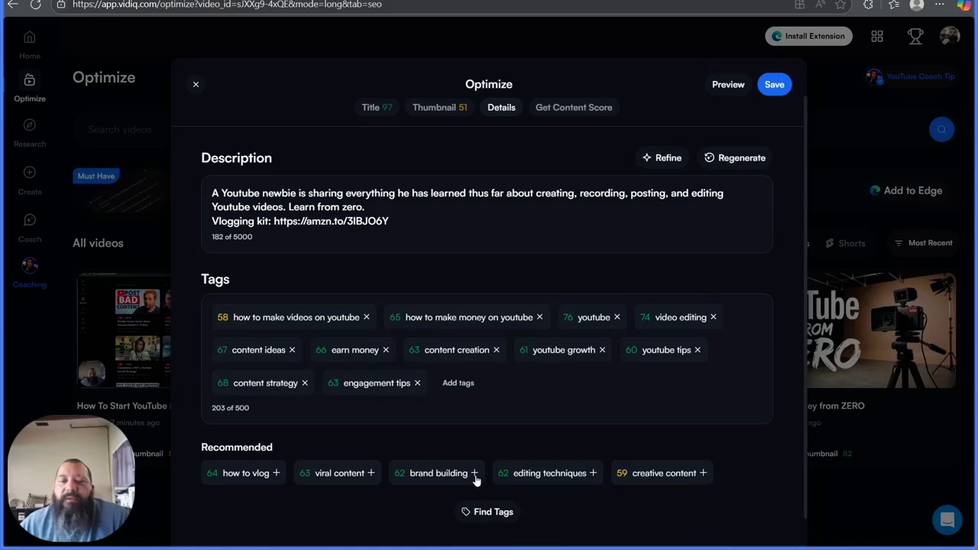
left_click(594, 475)
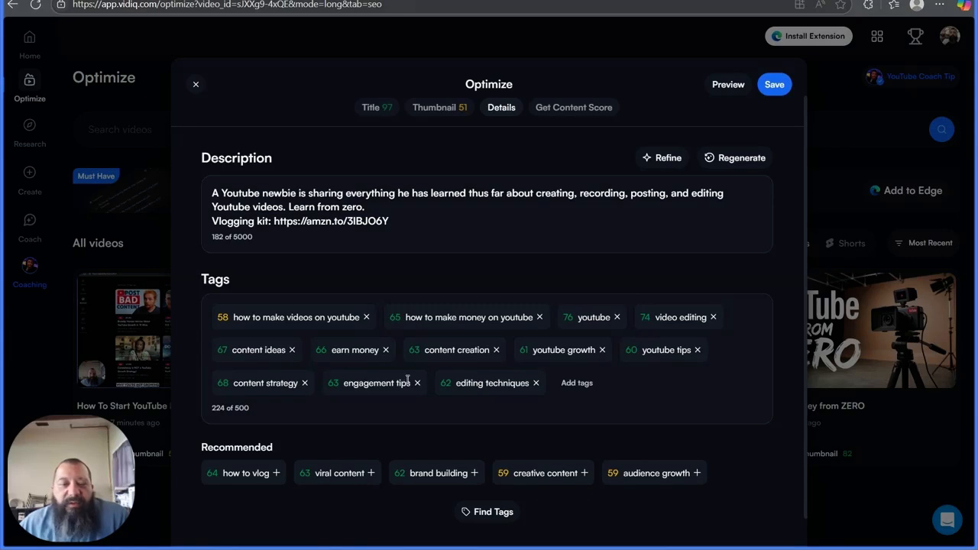
scroll(404, 388, "down", 1)
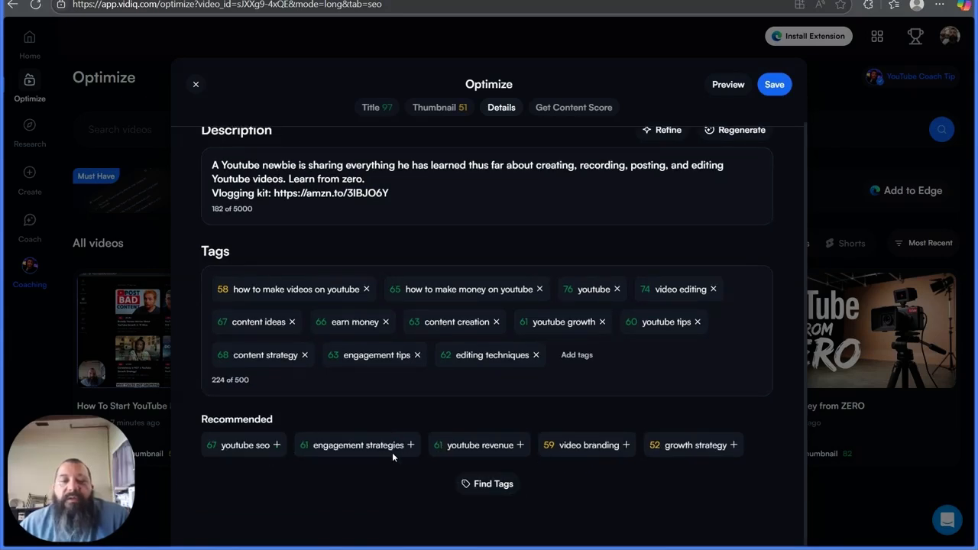
left_click(410, 446)
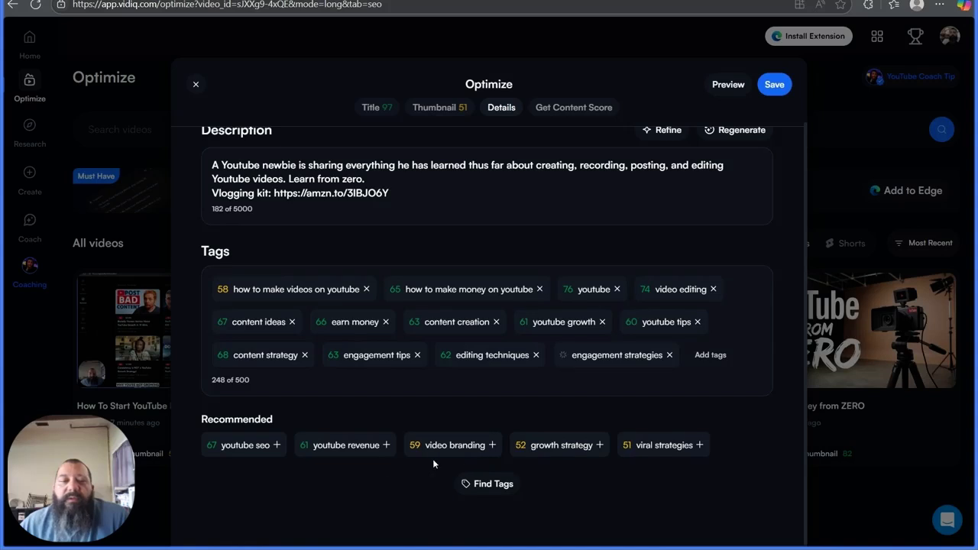
left_click(387, 445)
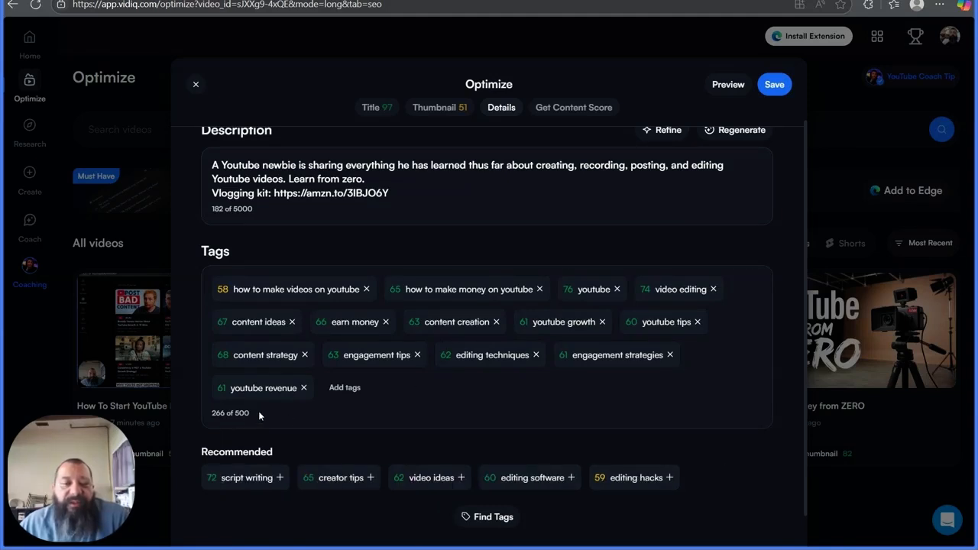
Add the recommended tags script writing, creator tips, video ideas and editing software.
left_click(279, 479)
left_click(279, 479)
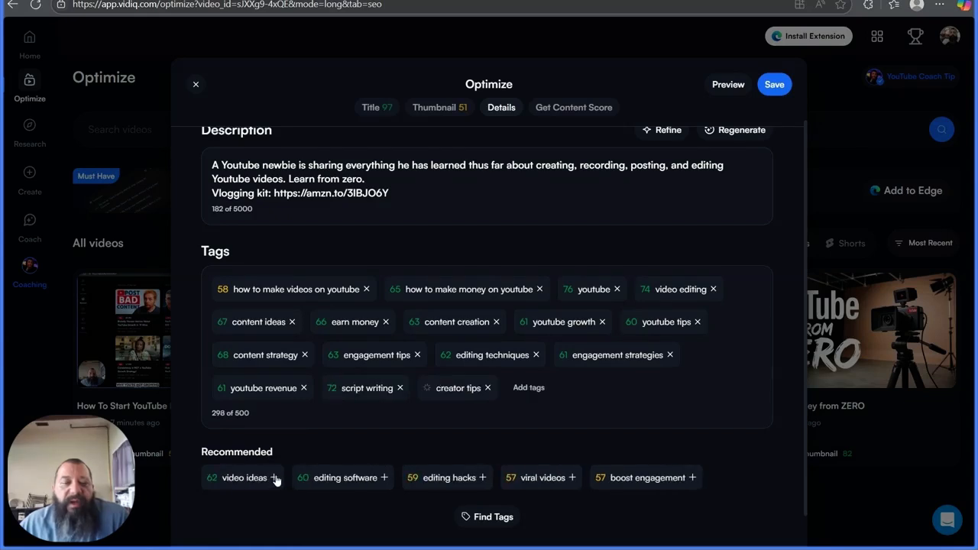
left_click(276, 477)
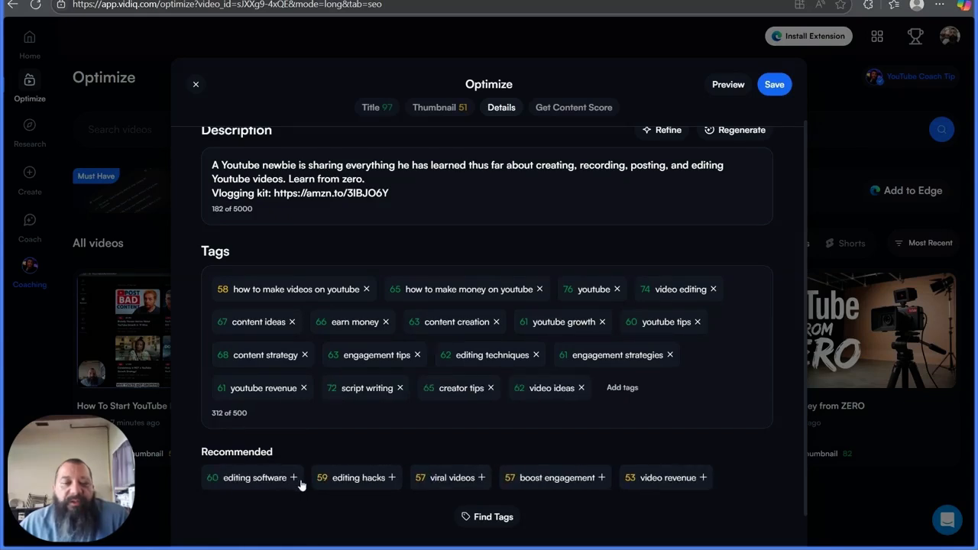
left_click(294, 478)
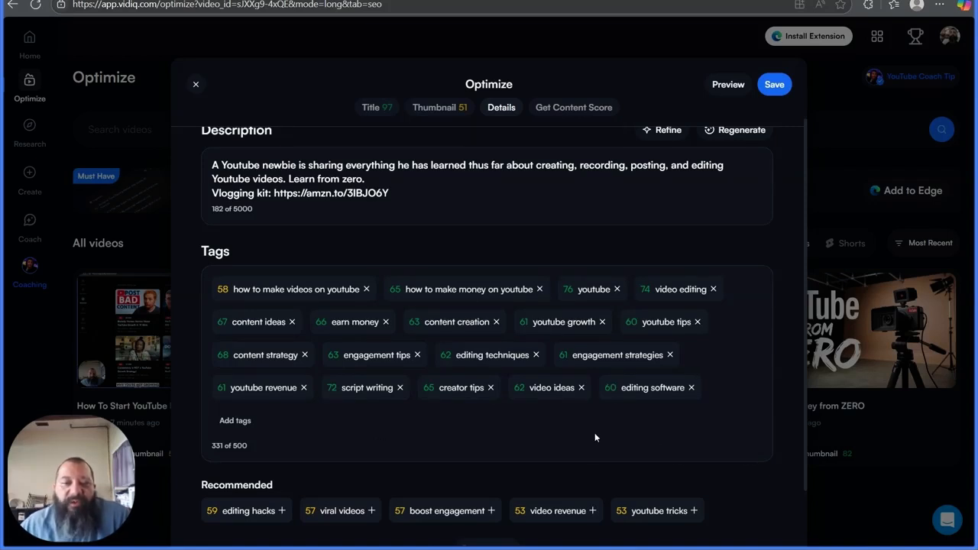
Add the recommended tags youtube niches, content creation tips, creator strategies, editing tricks, content blueprint and youtube tutorial.
scroll(591, 436, "down", 1)
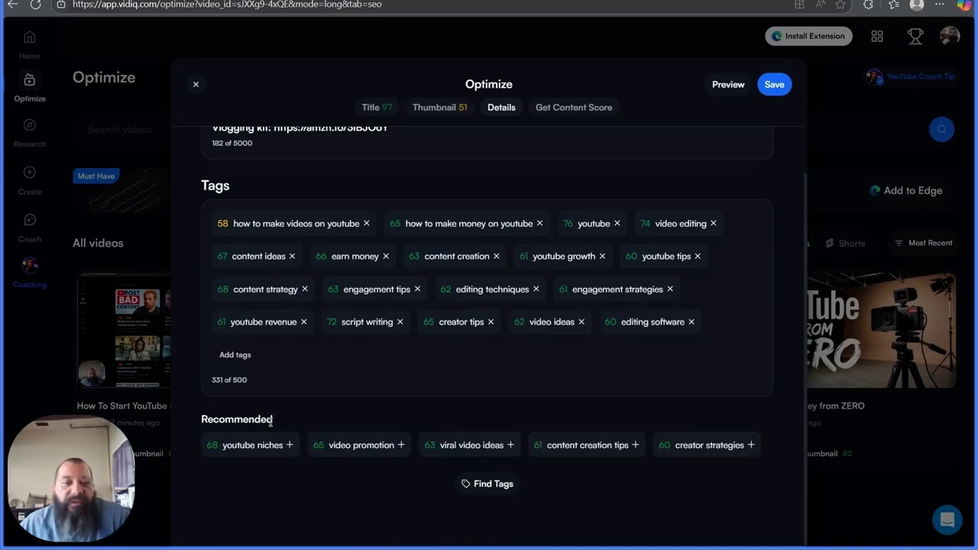
left_click(290, 446)
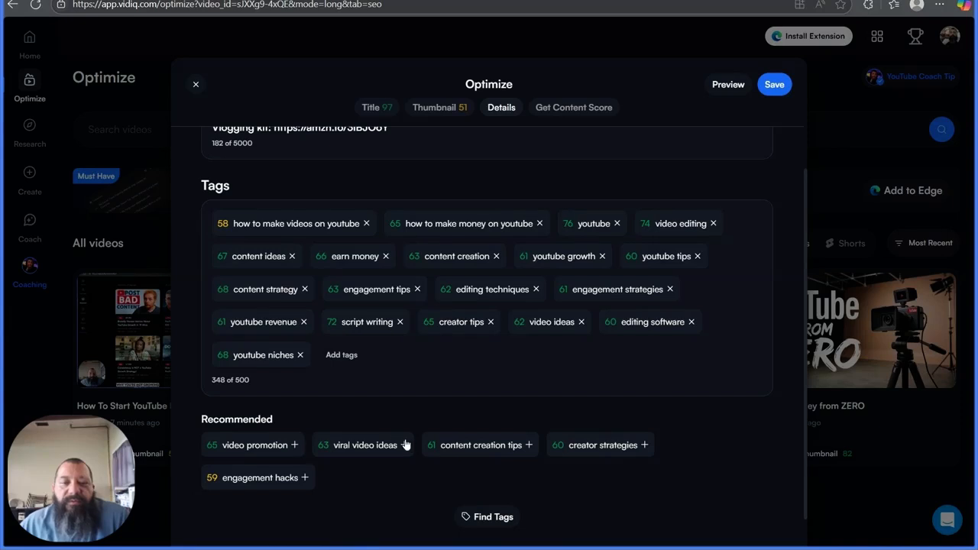
left_click(529, 446)
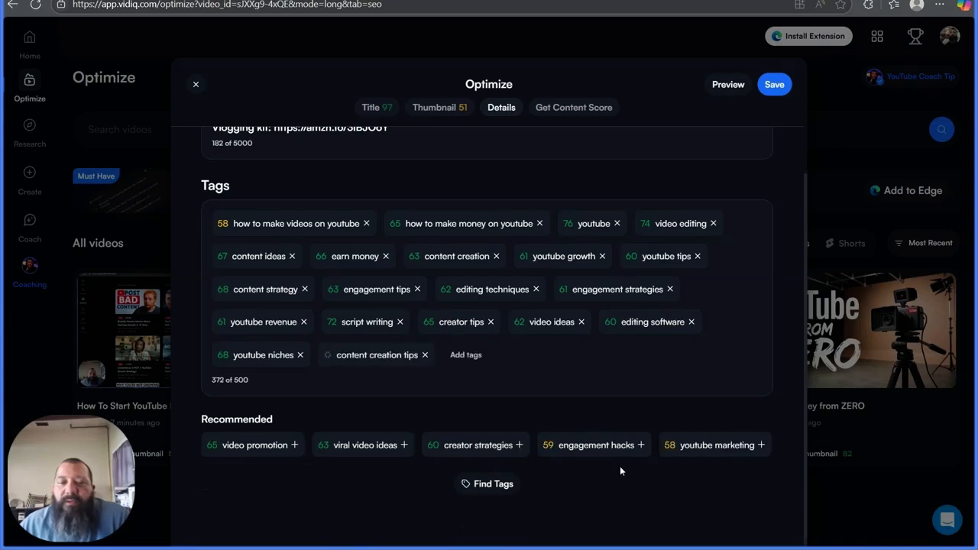
left_click(520, 446)
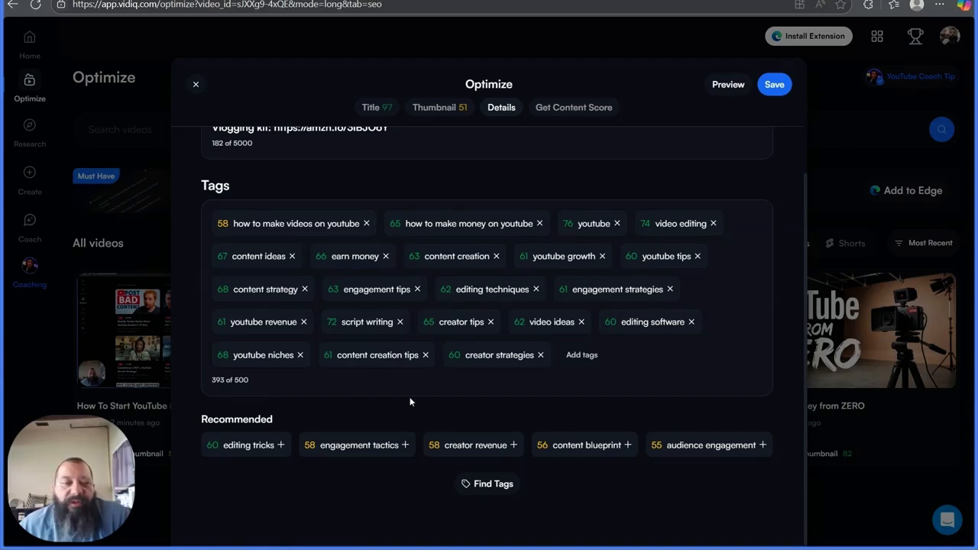
left_click(281, 445)
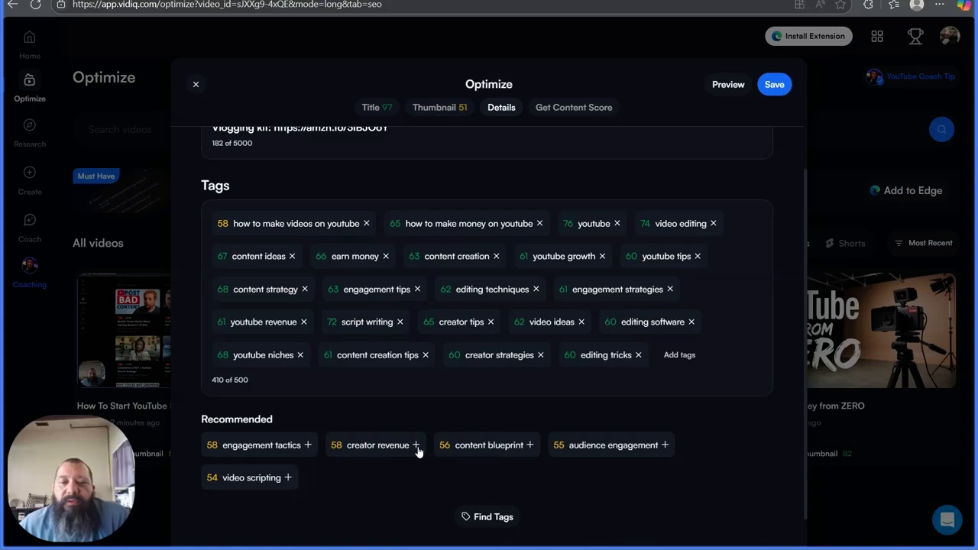
left_click(531, 445)
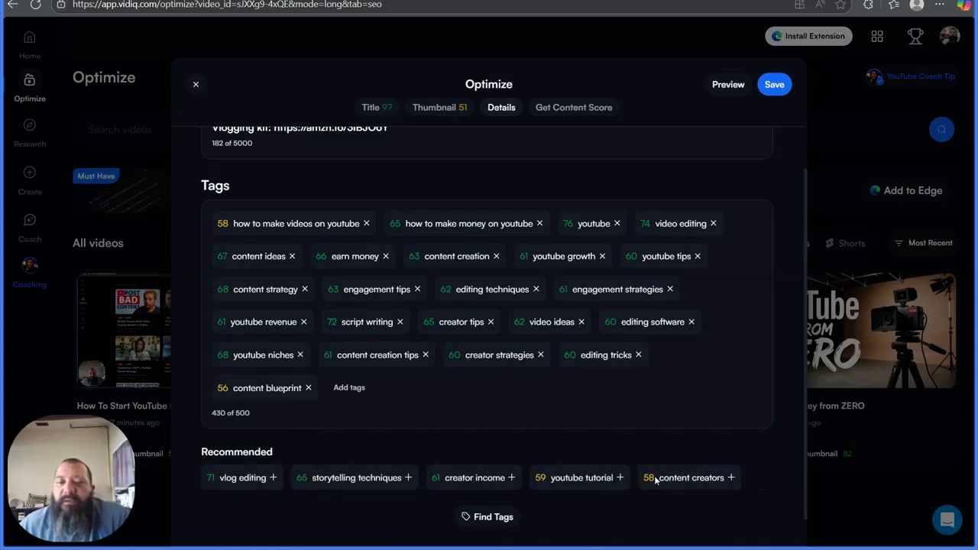
left_click(620, 477)
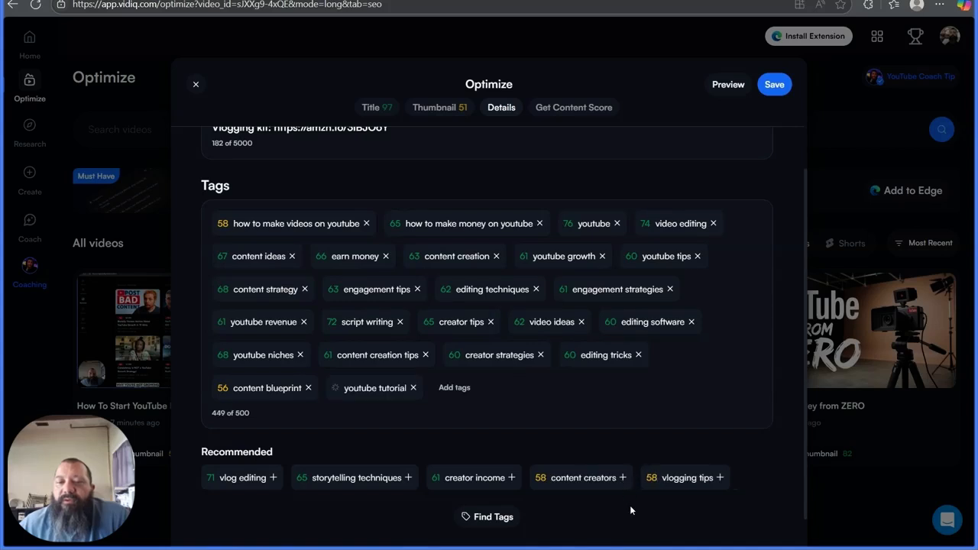
Add the recommended tags content creators and youtube income, and save the video's details.
left_click(623, 478)
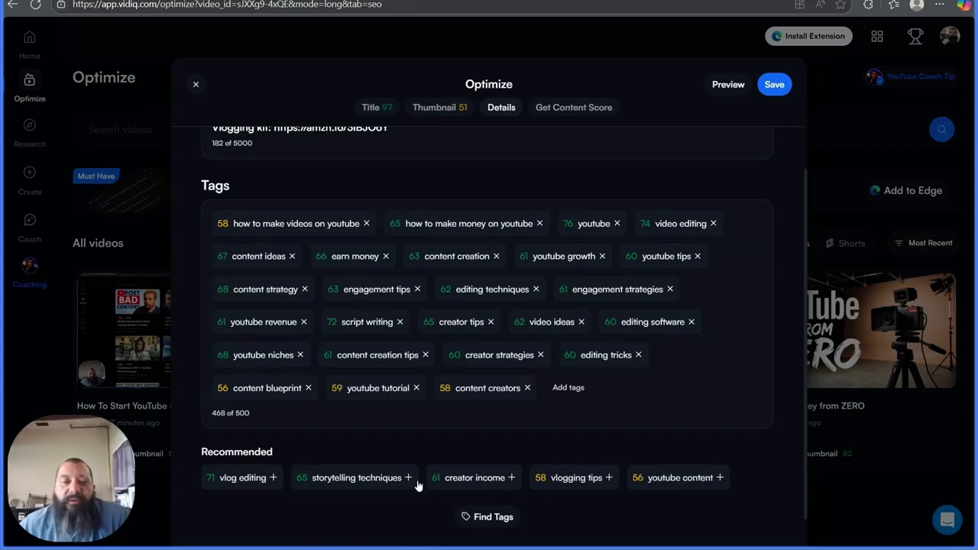
left_click(293, 478)
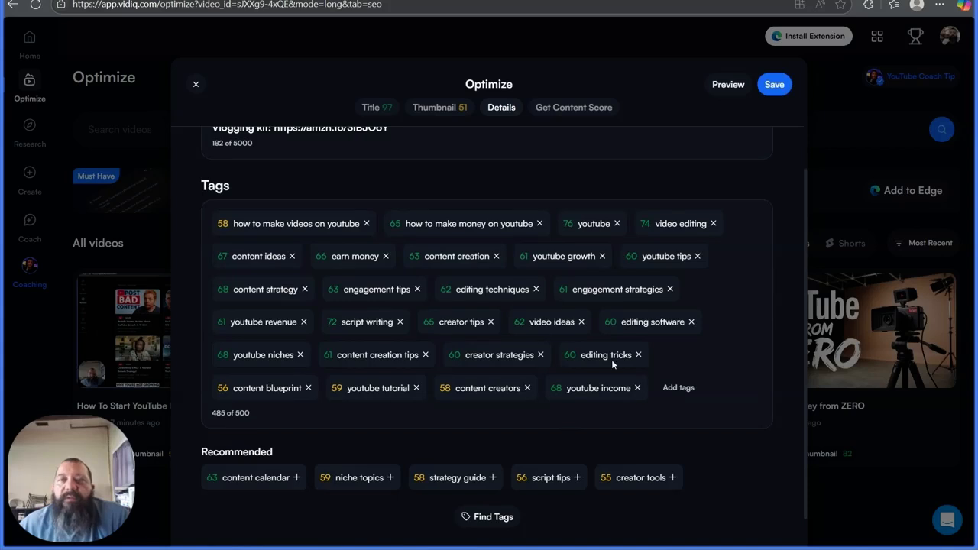
left_click(772, 86)
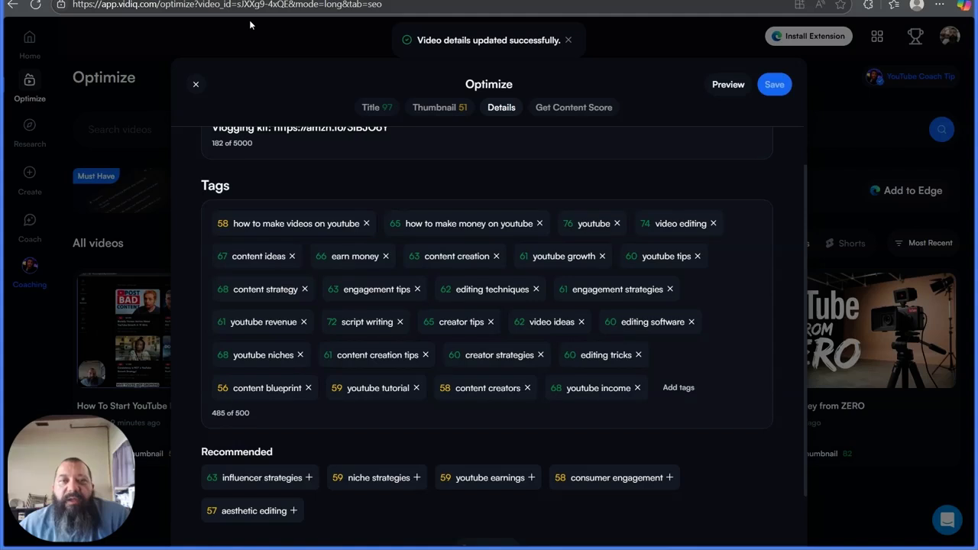
Examine the thumbnail's review and improvement feedback, check the title suggestions, and close the video's optimization window.
left_click(435, 111)
scroll(231, 294, "up", 1)
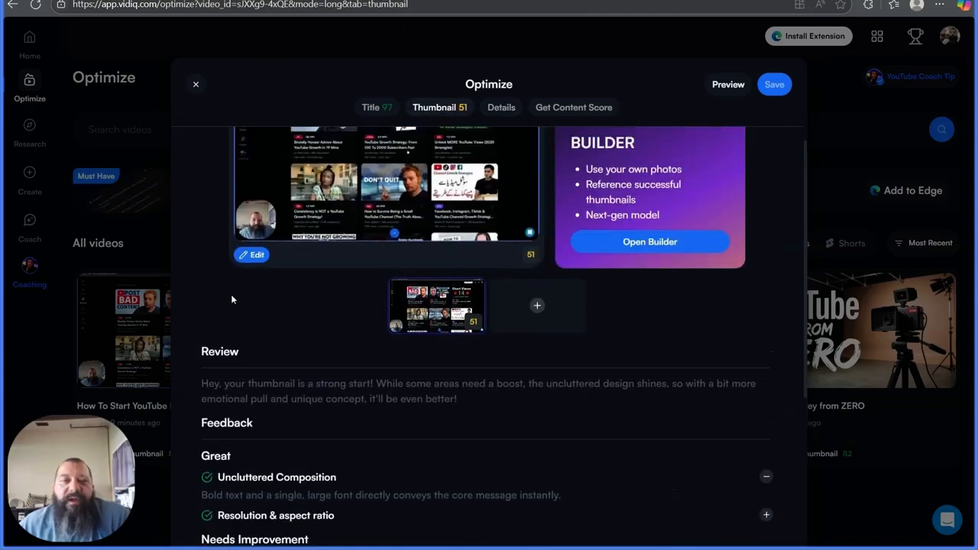
scroll(232, 299, "up", 1)
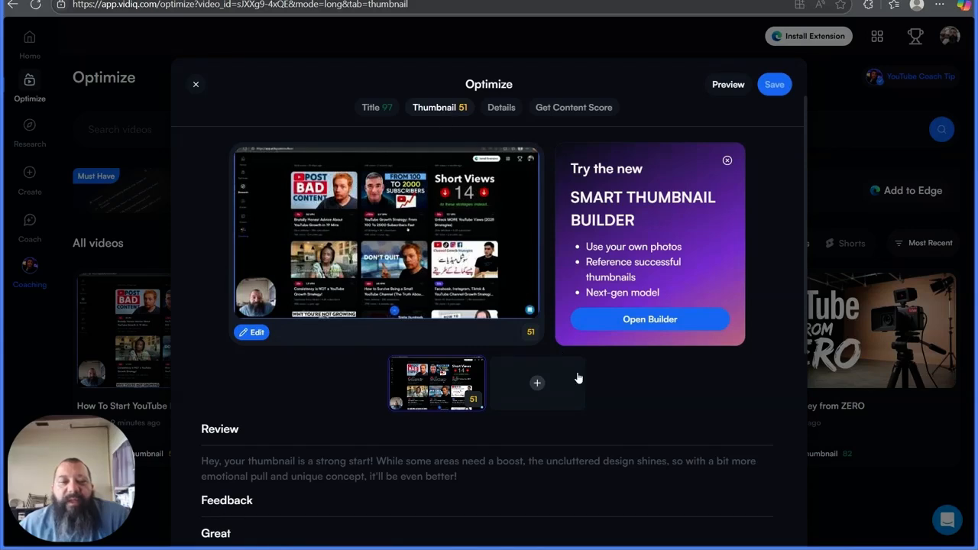
scroll(583, 378, "down", 2)
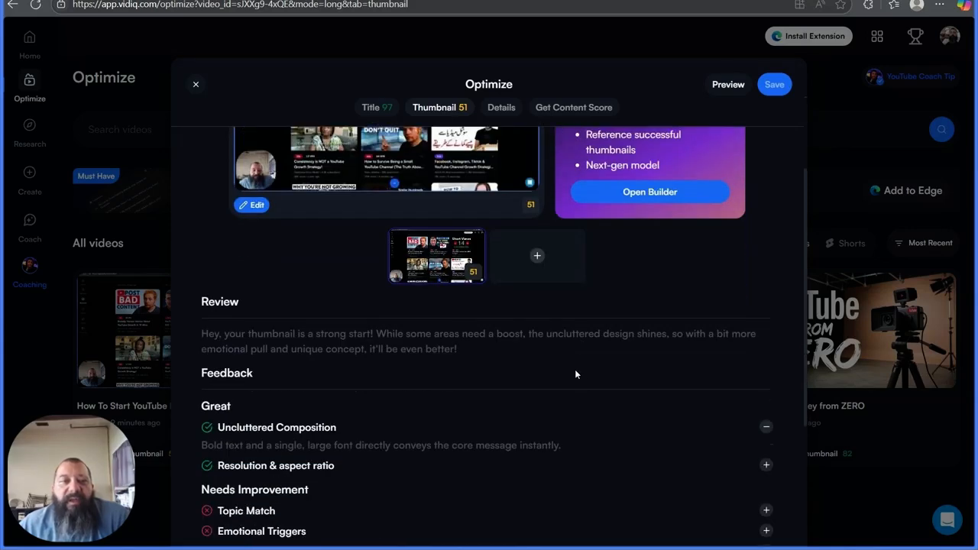
scroll(576, 374, "down", 3)
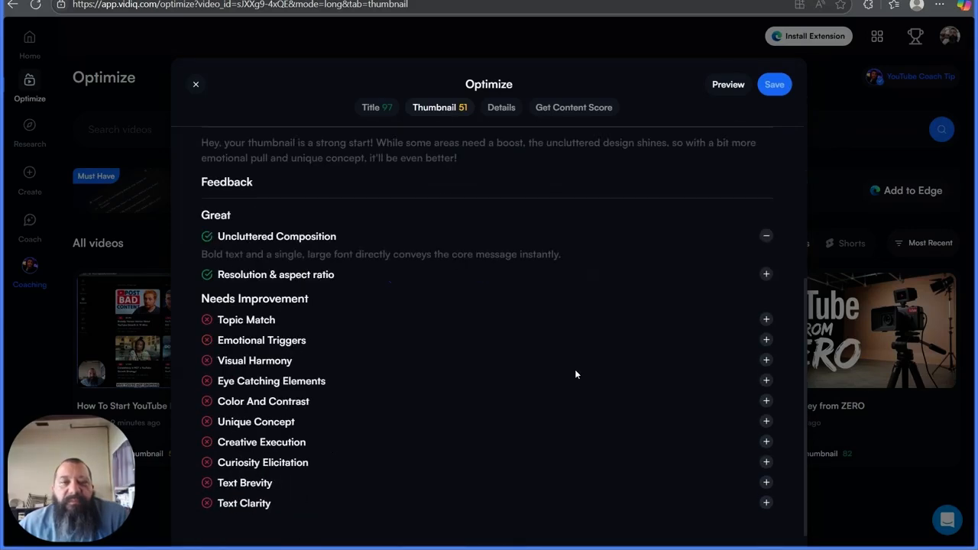
scroll(577, 374, "up", 4)
left_click(371, 107)
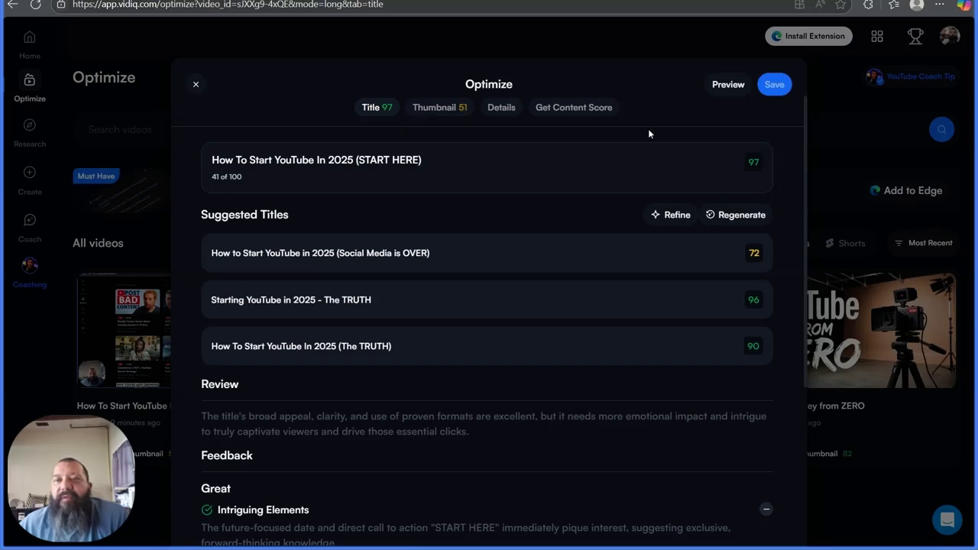
left_click(196, 84)
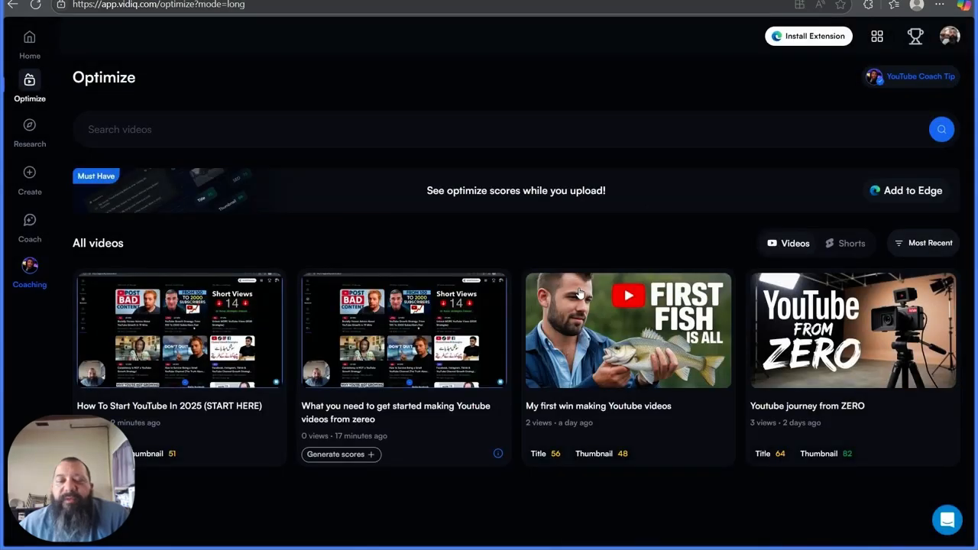